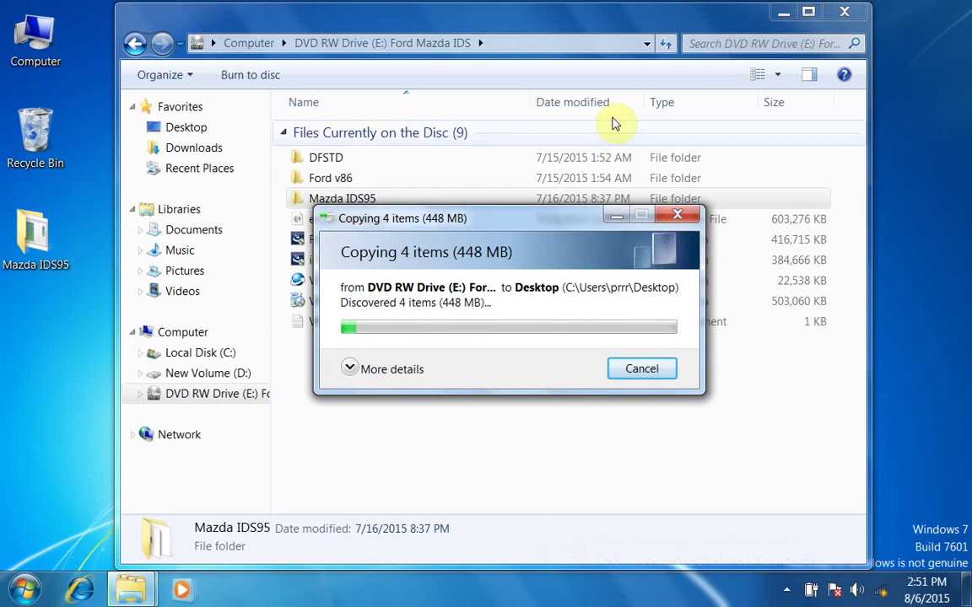
Step: Open the Mazda IDS95 folder on the desktop, launch the Mazda IDS V95 installer and minimize the folder window
left_click(783, 11)
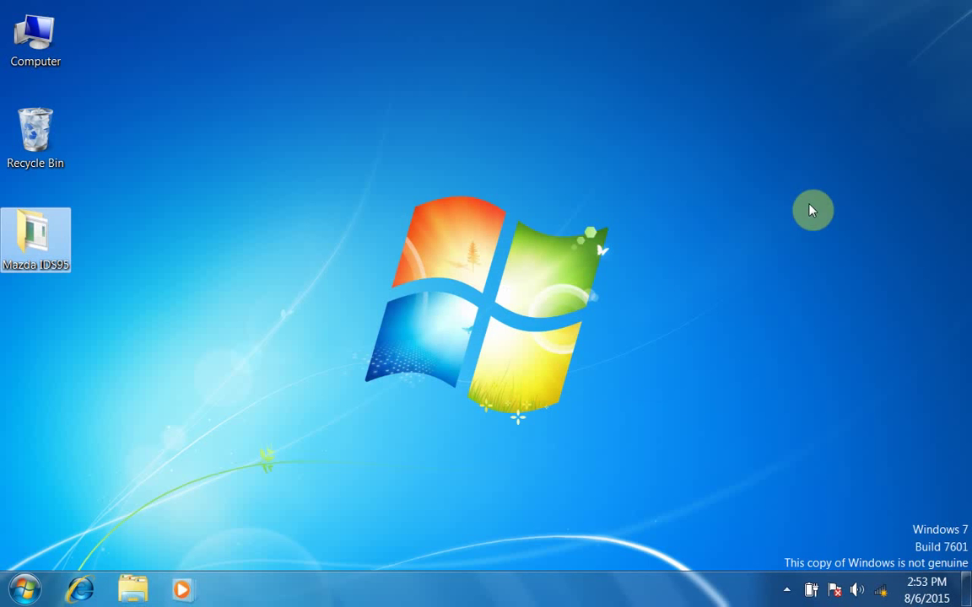
right_click(55, 247)
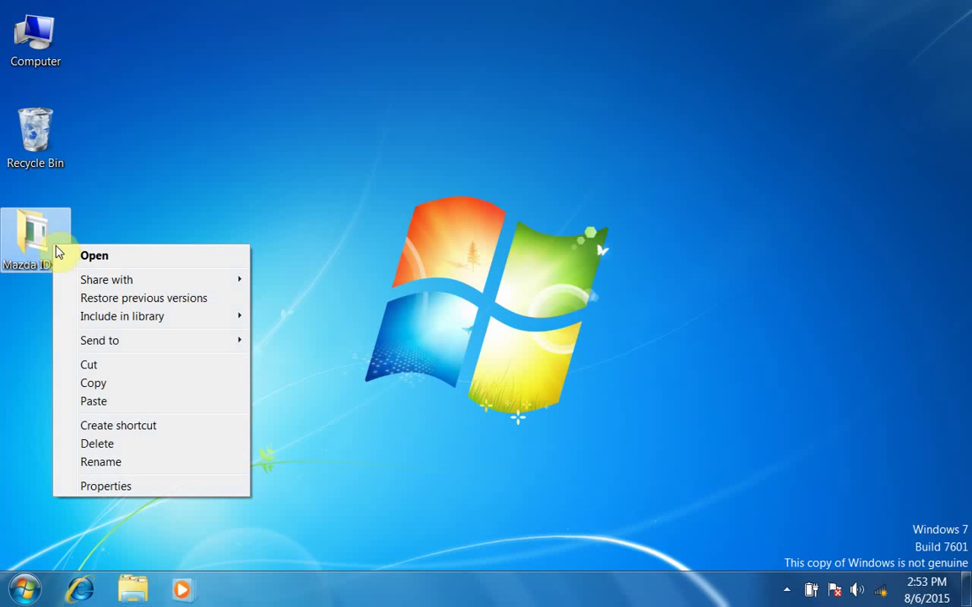
left_click(99, 257)
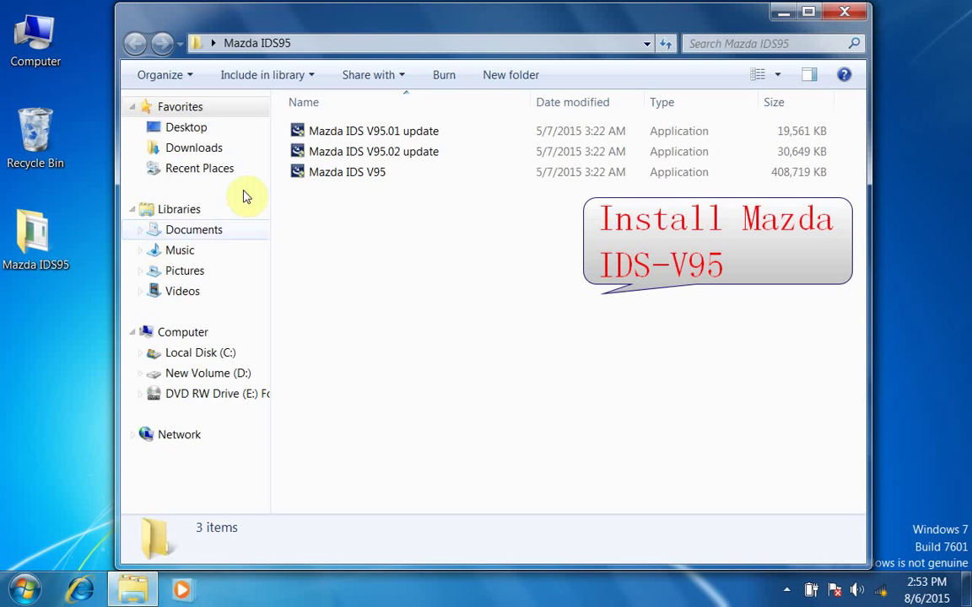
right_click(336, 174)
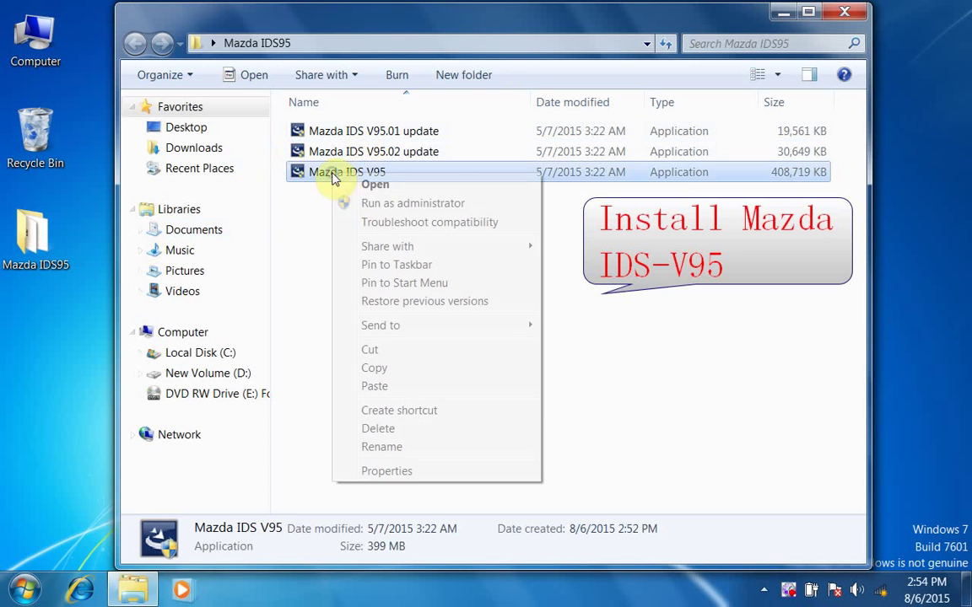
left_click(365, 186)
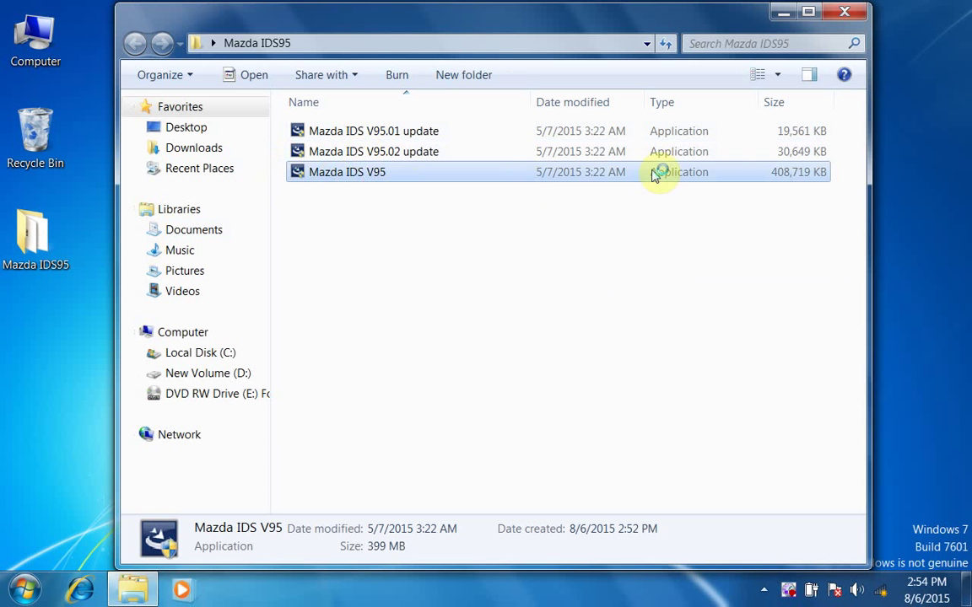
left_click(783, 13)
Step: Choose English (United States) as the setup language and continue the installation
left_click(379, 234)
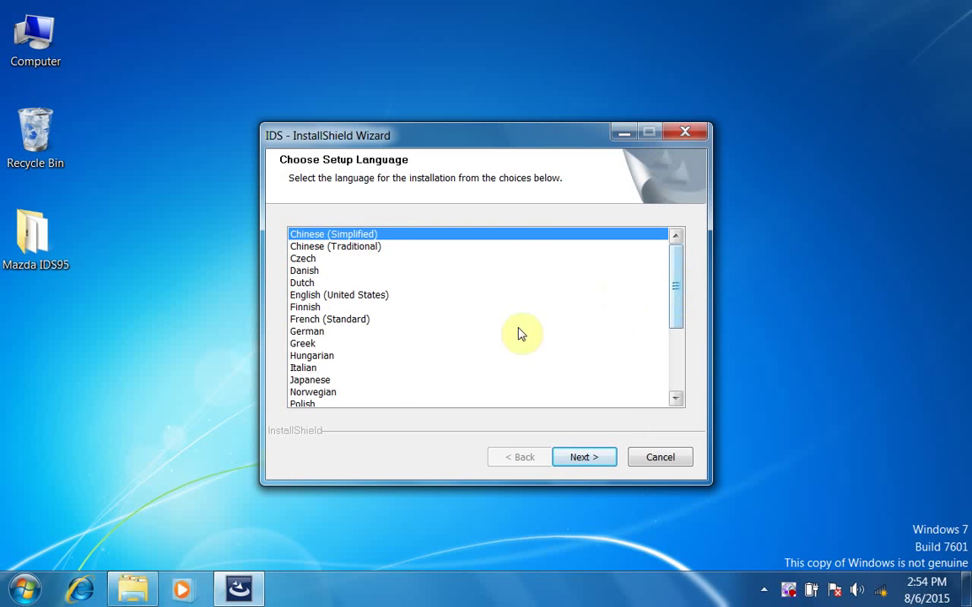
left_click(335, 393)
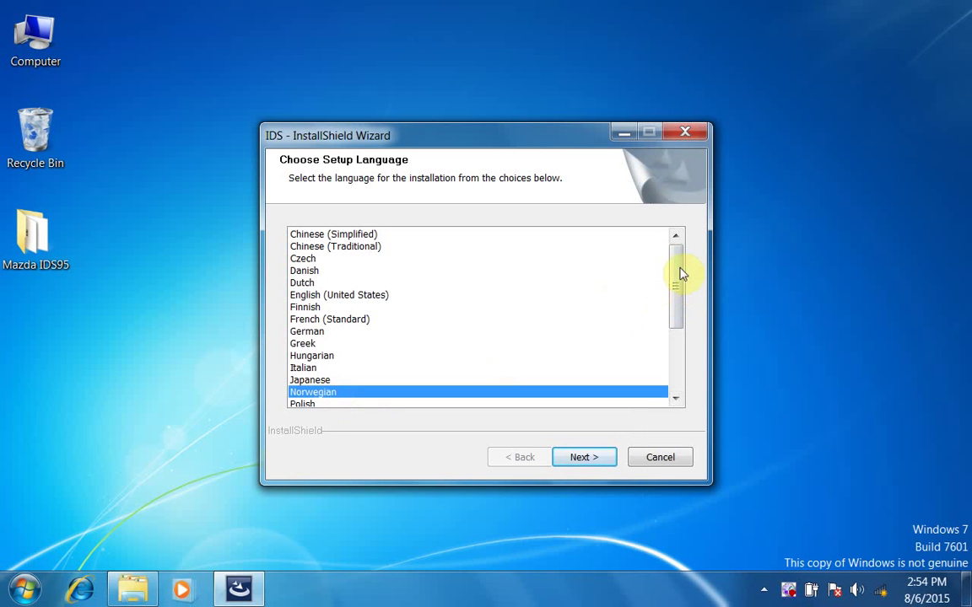
mouse_move(683, 273)
left_mouse_down()
mouse_move(688, 347)
mouse_move(676, 256)
left_mouse_up()
left_click(352, 295)
left_click(575, 458)
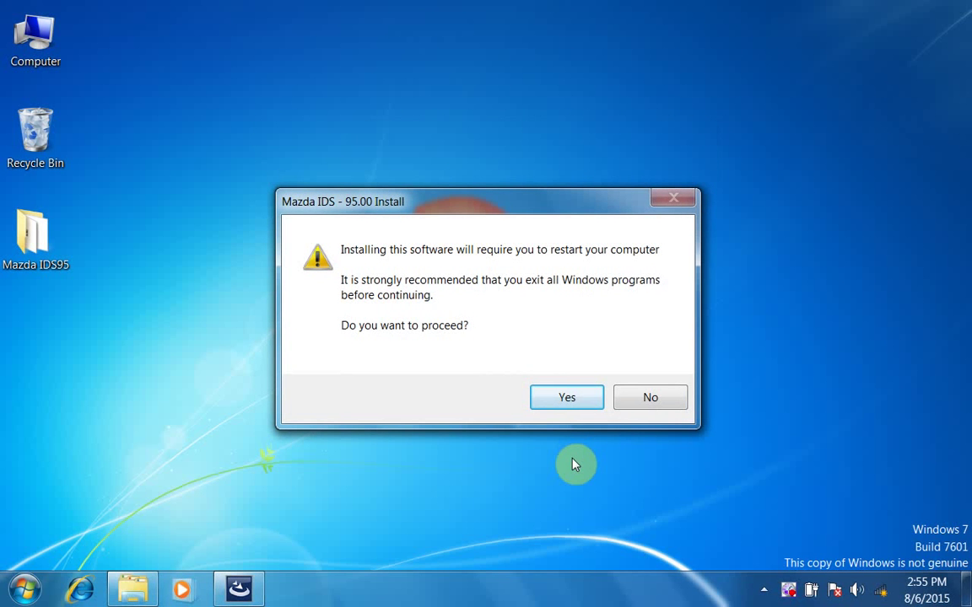
Step: Agree to proceed despite the required restart, accept the license agreement and install Mazda IDS on drive C
left_click(574, 399)
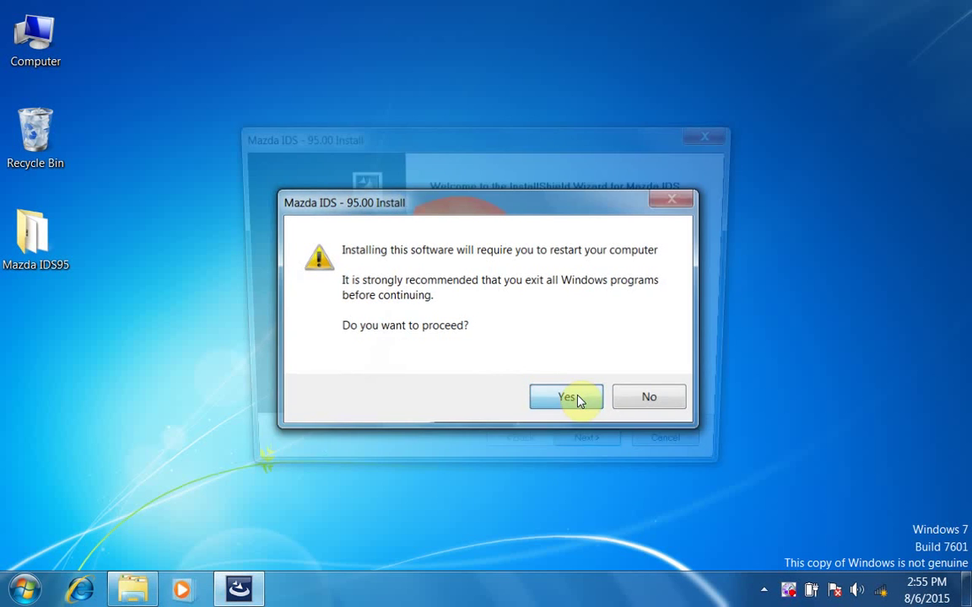
left_click(602, 457)
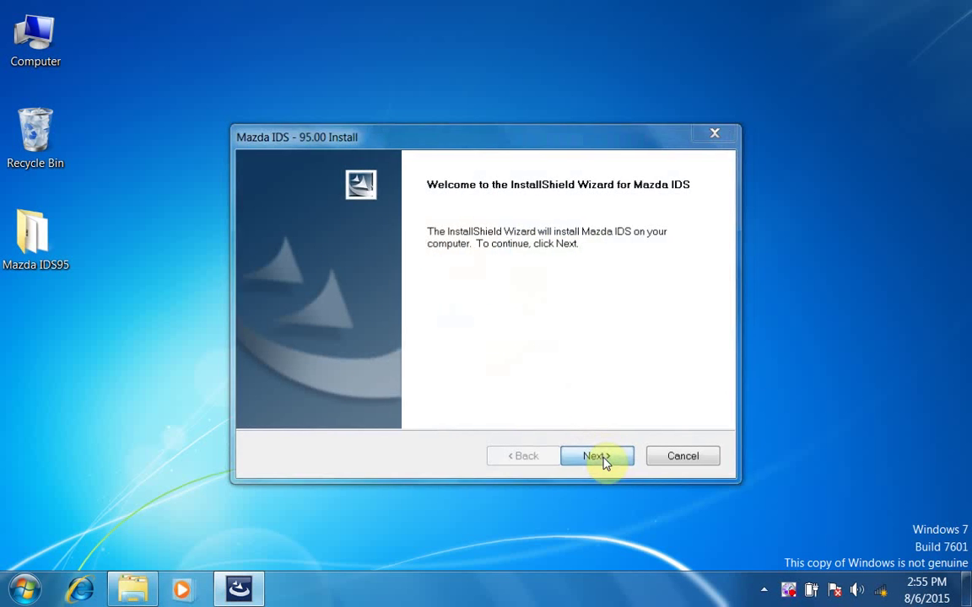
left_click(426, 390)
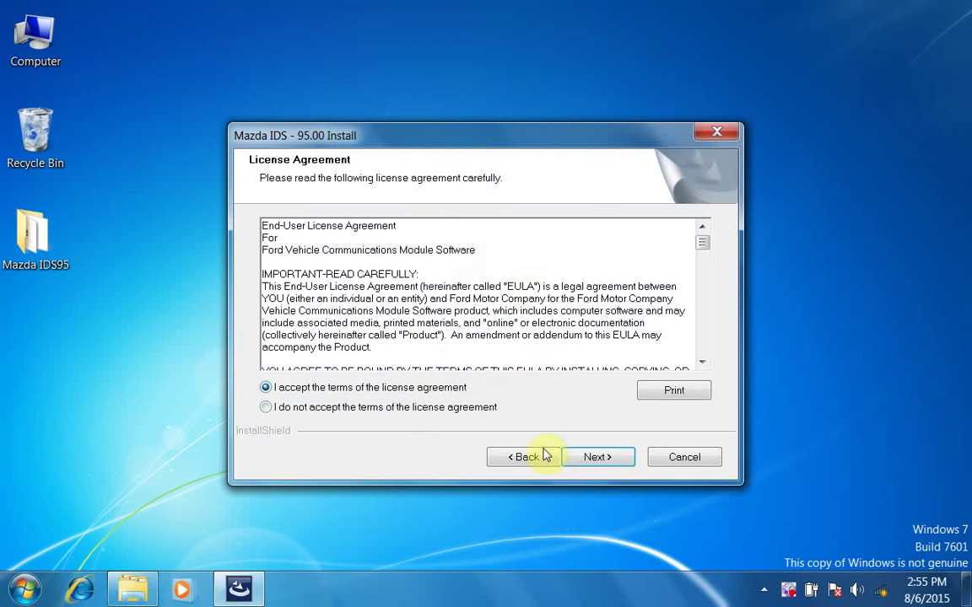
left_click(601, 462)
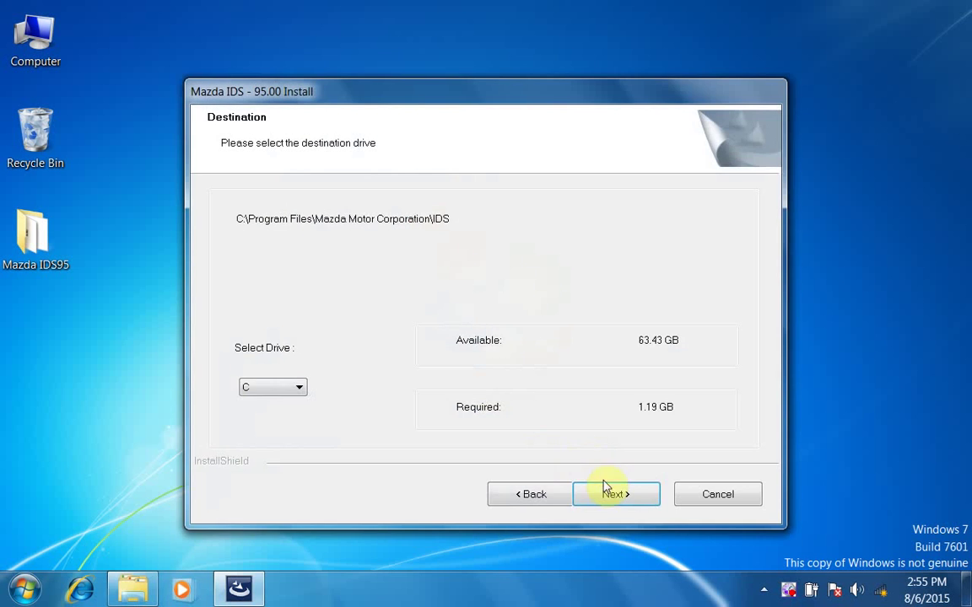
left_click(617, 496)
left_click(618, 496)
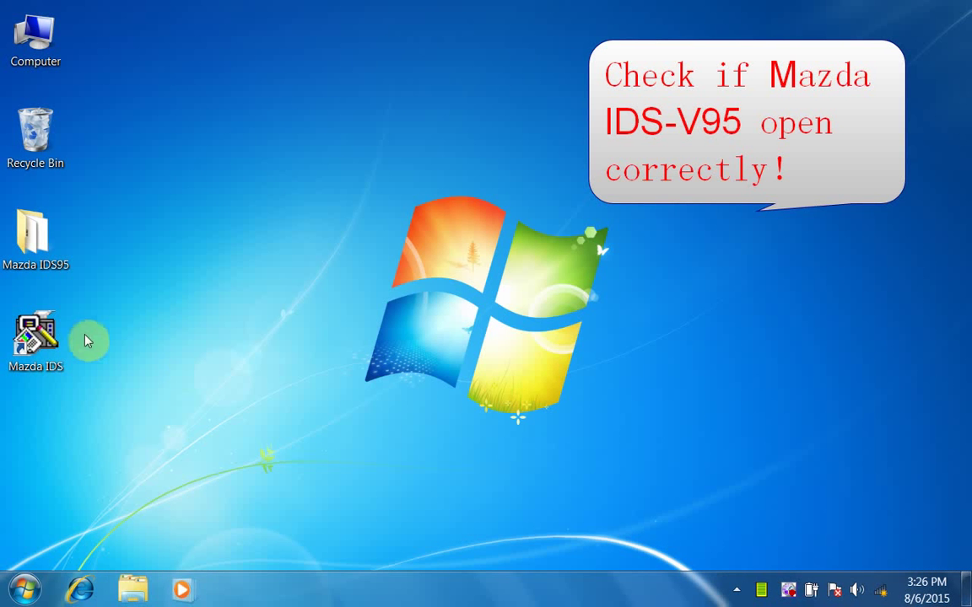
Step: Launch Mazda IDS from its desktop shortcut
left_click(37, 335)
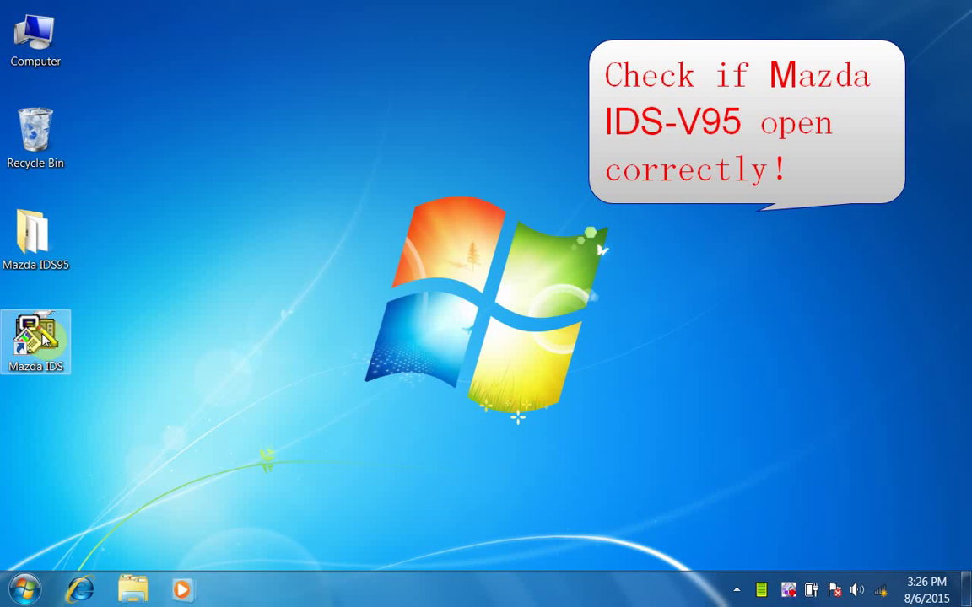
right_click(43, 335)
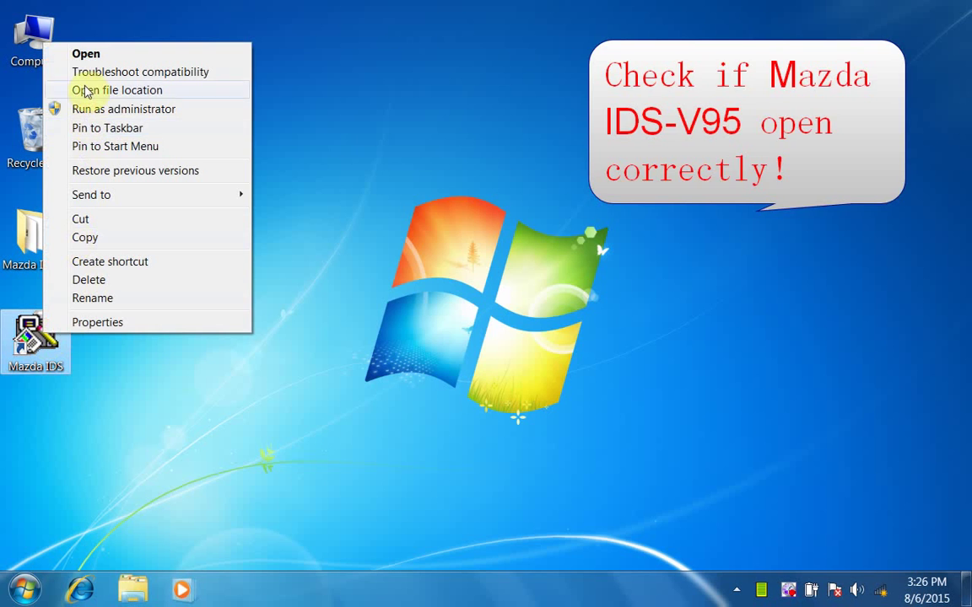
left_click(87, 54)
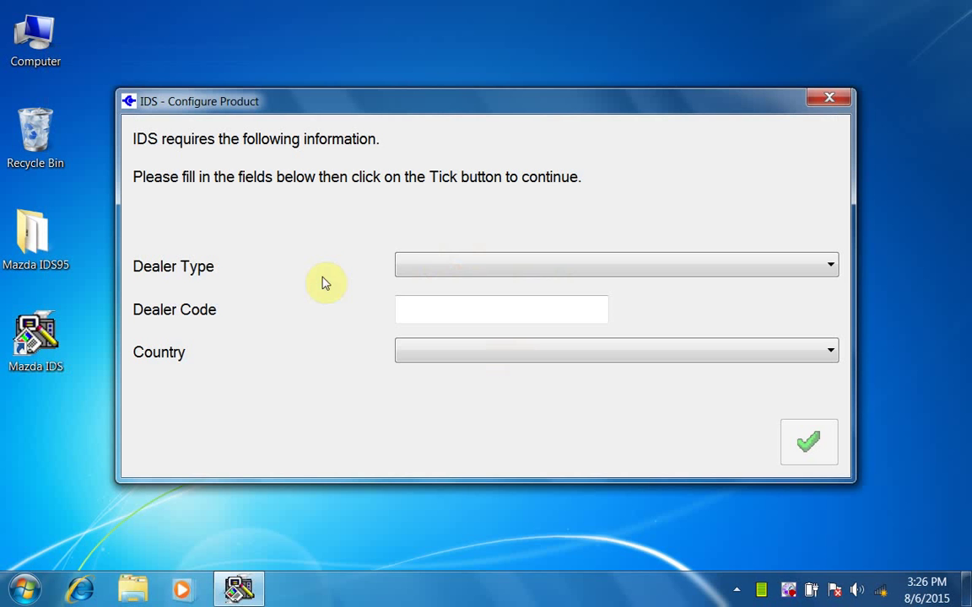
Step: Configure the product with dealer type Non-Dealer and country SLOVENIA, and exit Mazda IDS once it has loaded
left_click(437, 267)
left_click(432, 327)
left_click(430, 351)
scroll(425, 425, "down", 20)
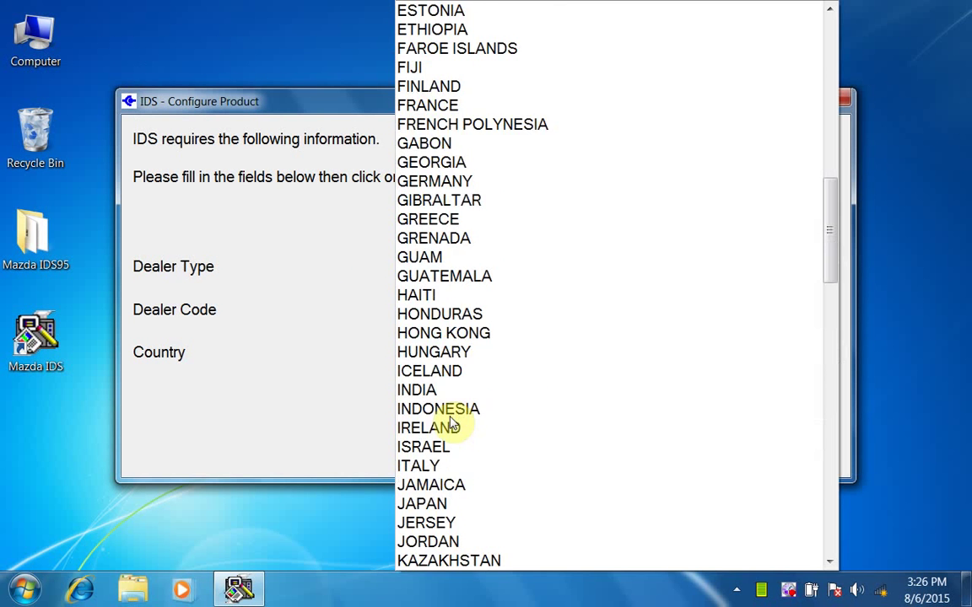
left_click(557, 434)
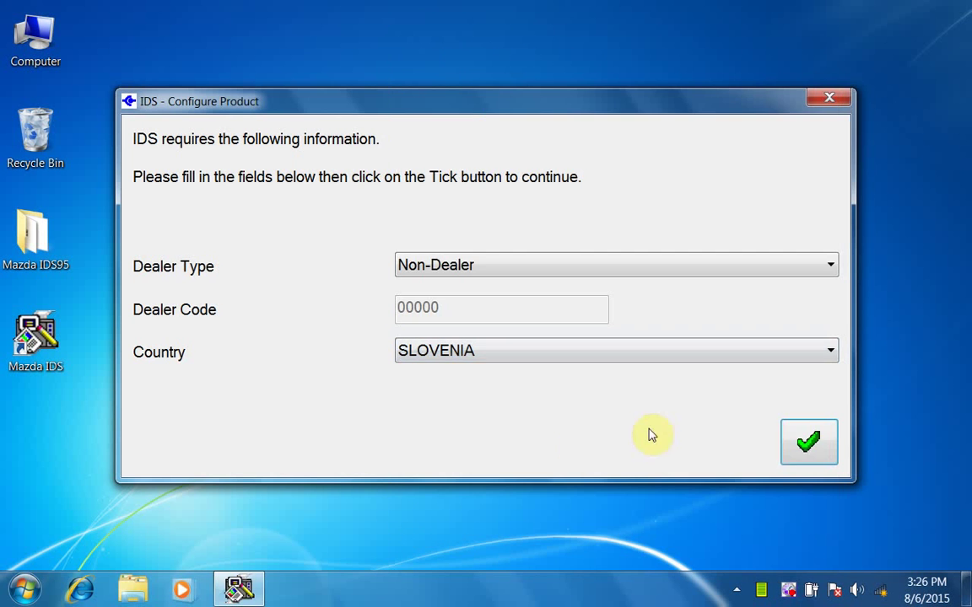
left_click(810, 445)
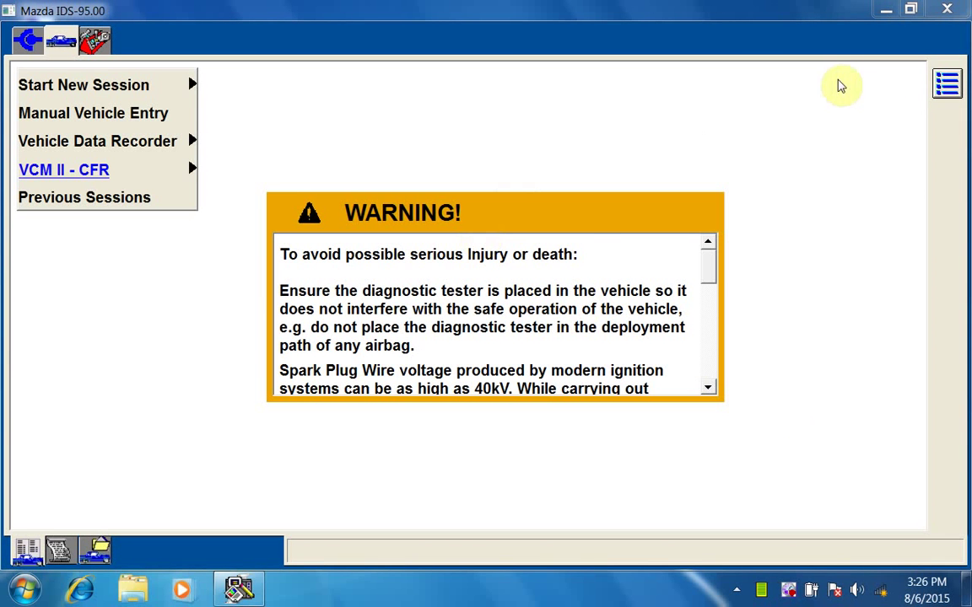
left_click(946, 12)
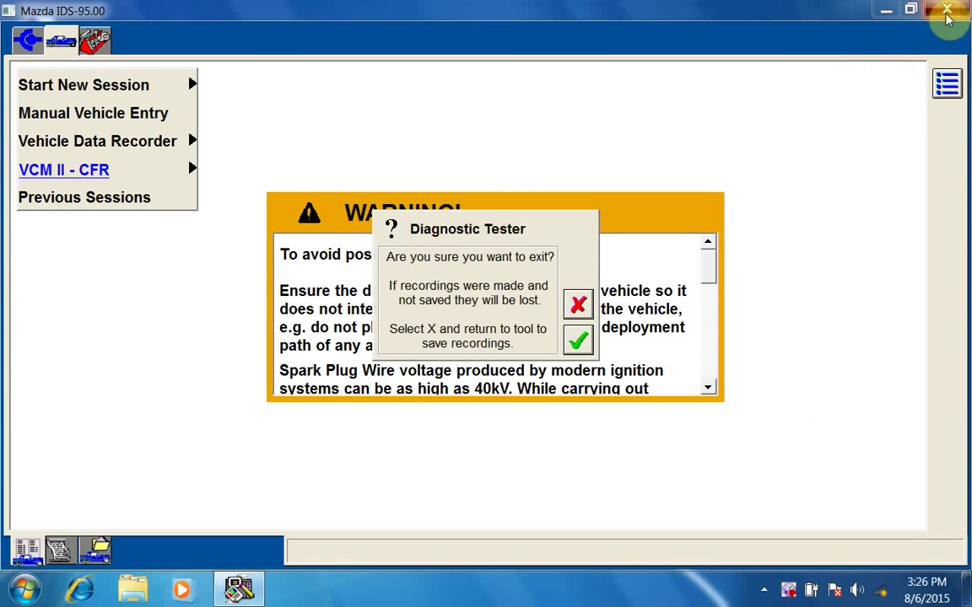
left_click(579, 340)
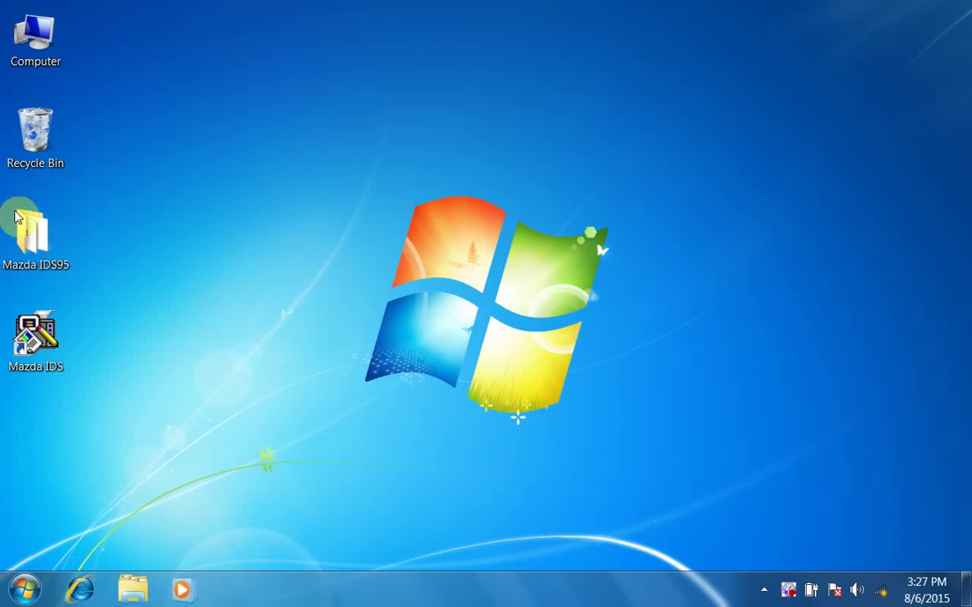
Step: Run the Mazda IDS V95.01 update from the Mazda IDS95 desktop folder and close the folder window
right_click(25, 230)
left_click(68, 242)
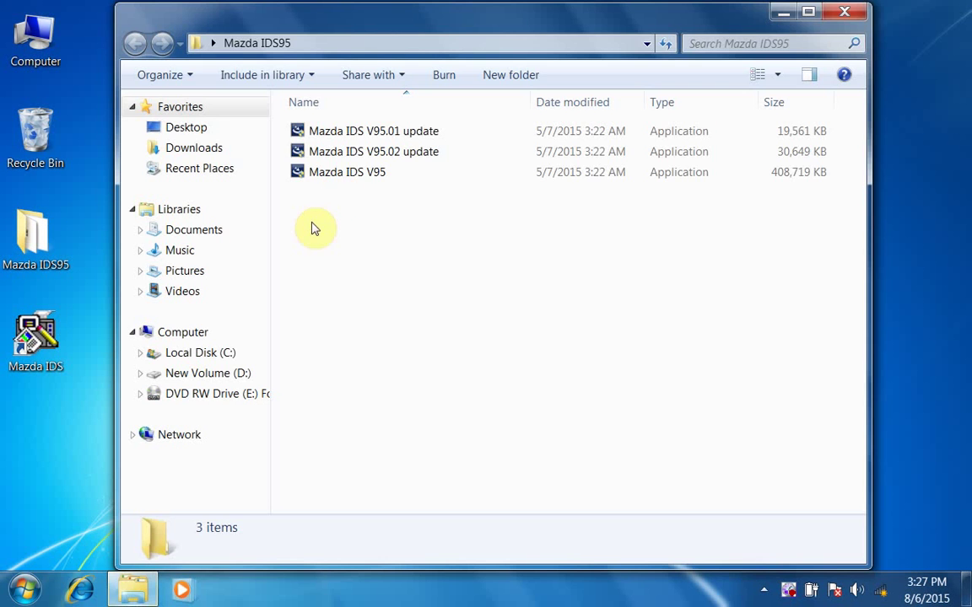
right_click(372, 135)
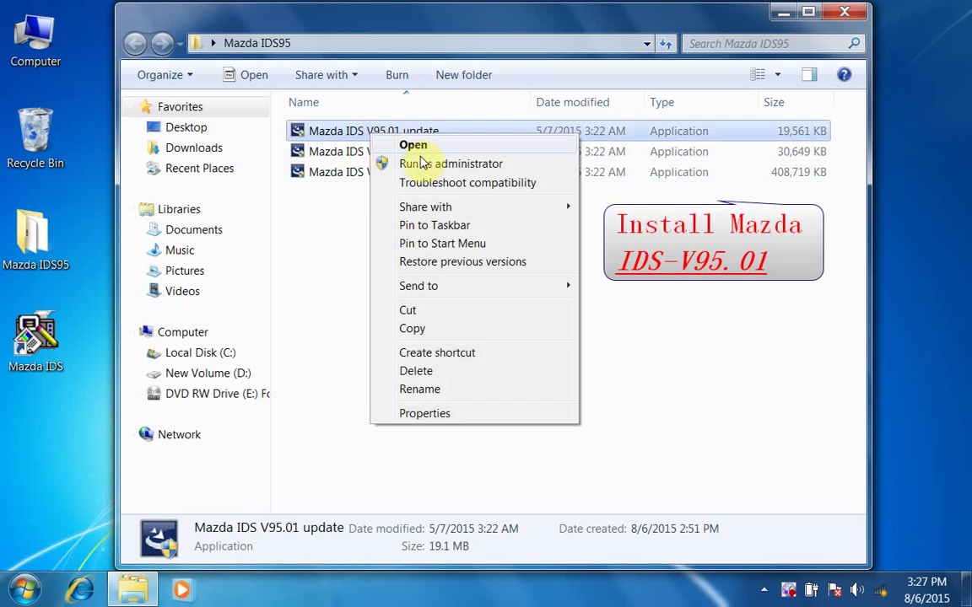
left_click(413, 145)
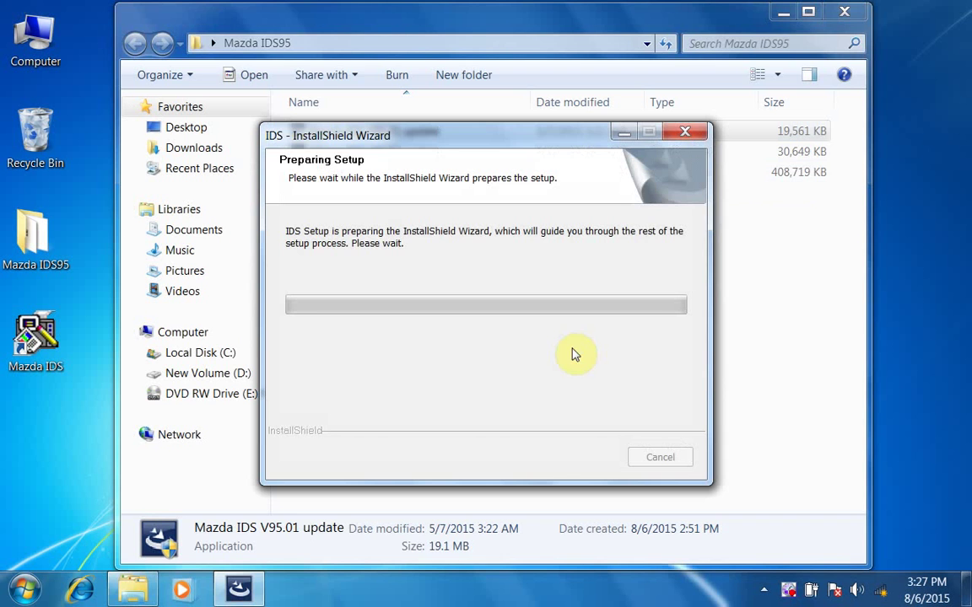
left_click(846, 14)
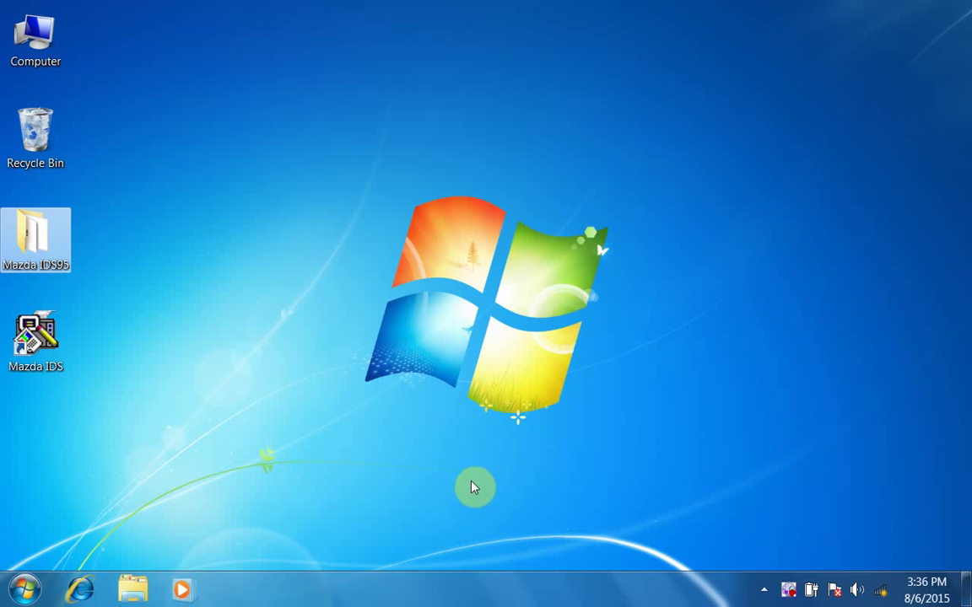
Step: Run the Mazda IDS V95.02 update from the Mazda IDS95 desktop folder and close the folder window
left_click(472, 485)
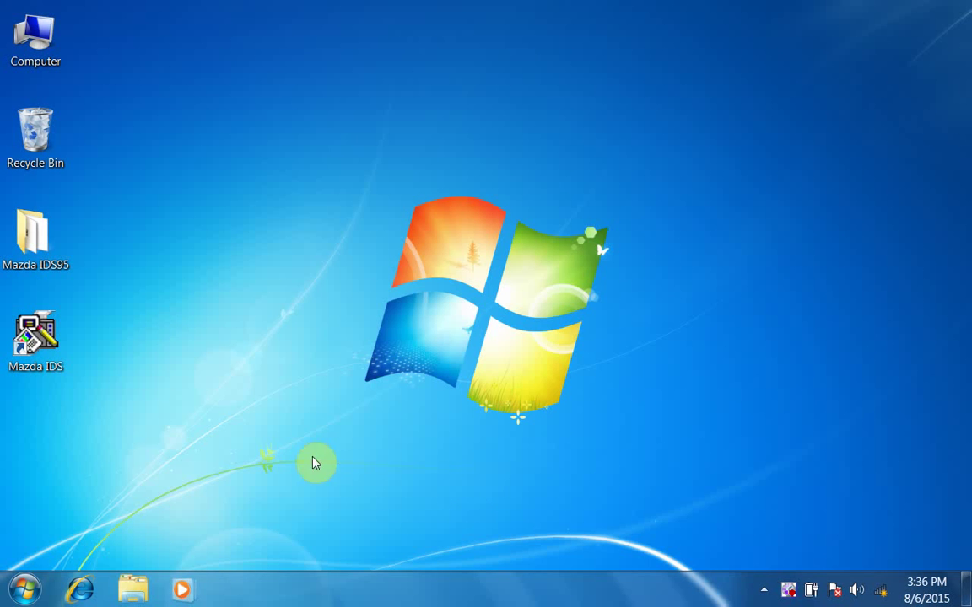
right_click(46, 244)
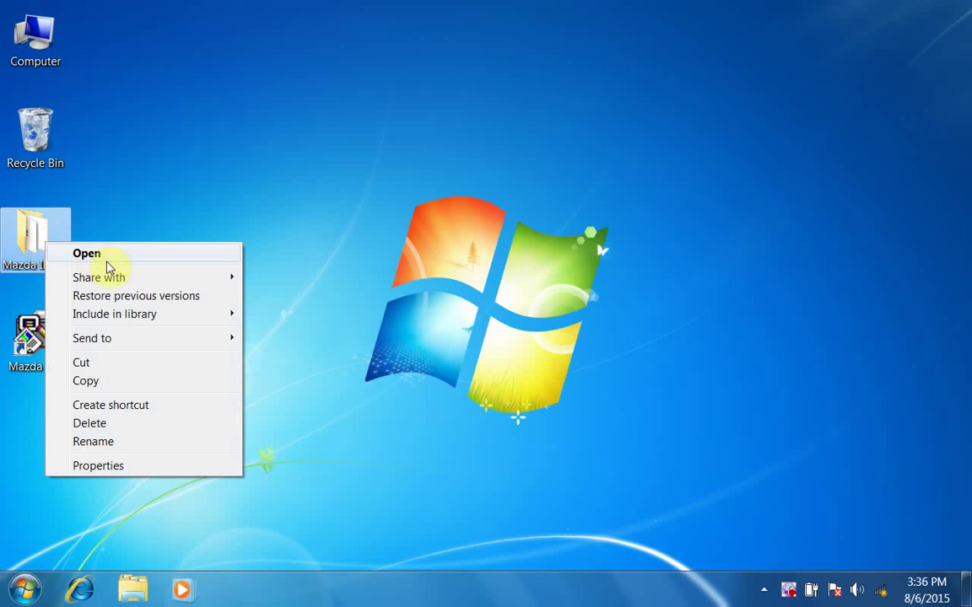
left_click(116, 258)
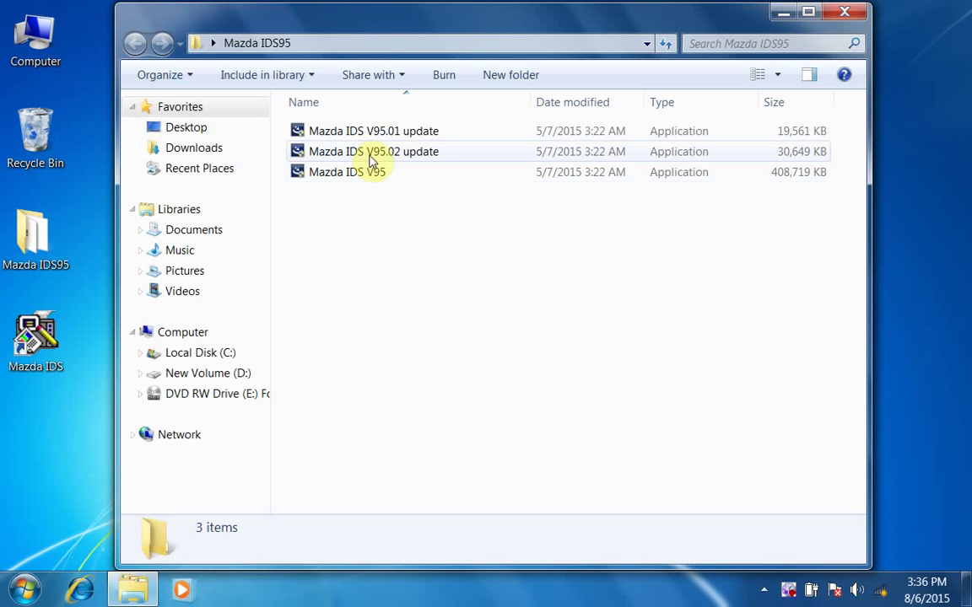
right_click(371, 156)
left_click(409, 166)
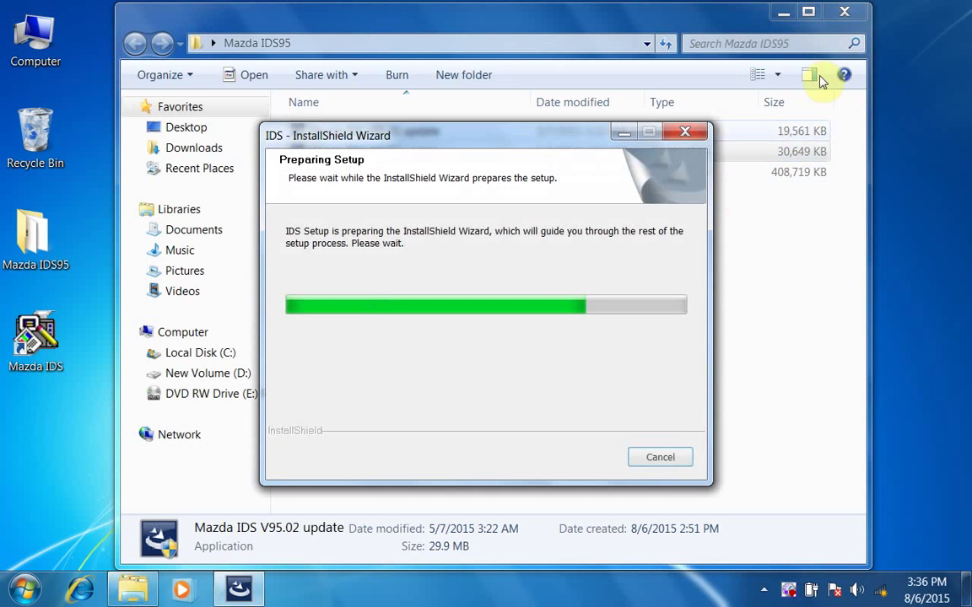
left_click(844, 13)
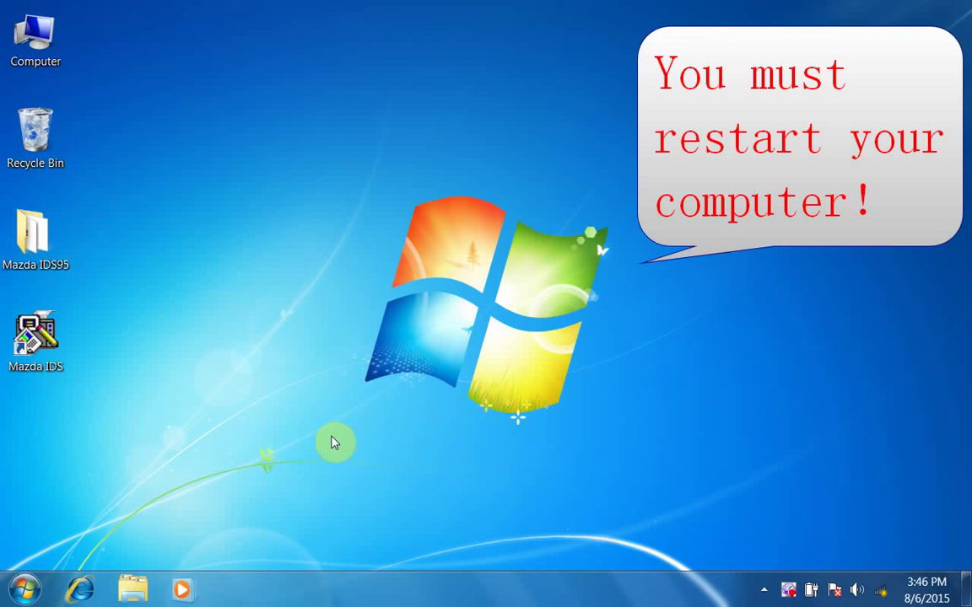
Step: Restart the computer
left_click(26, 588)
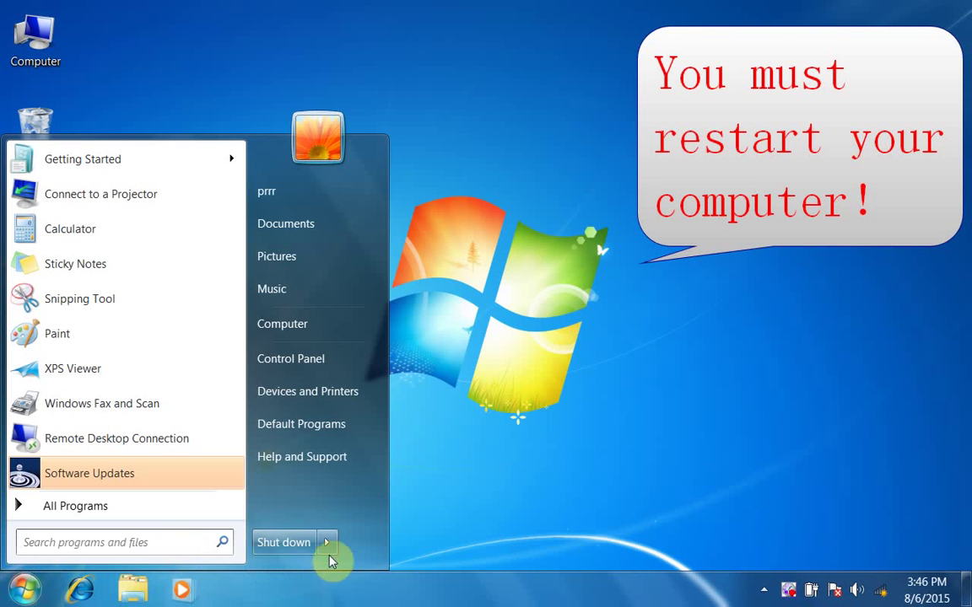
left_click(326, 543)
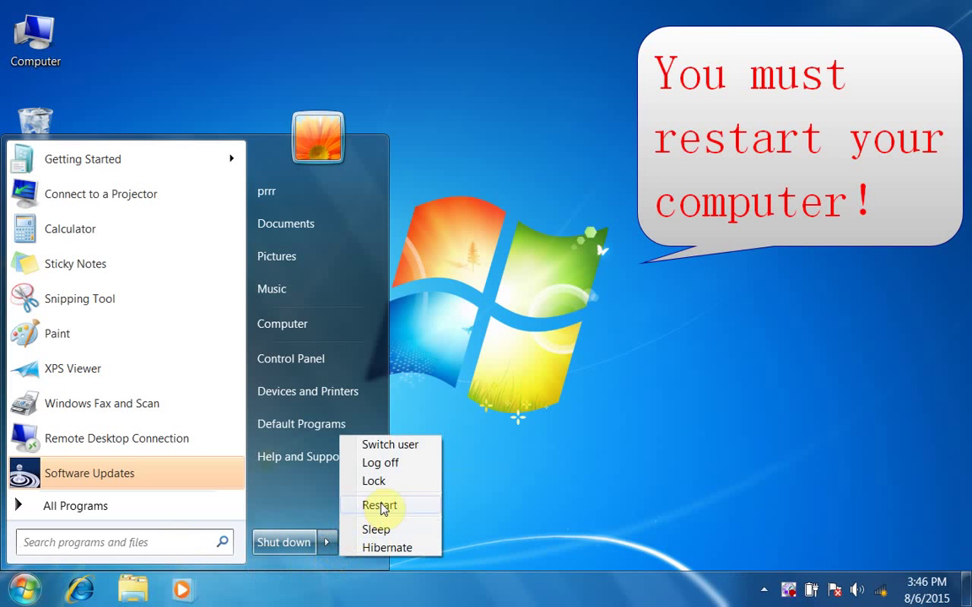
left_click(380, 506)
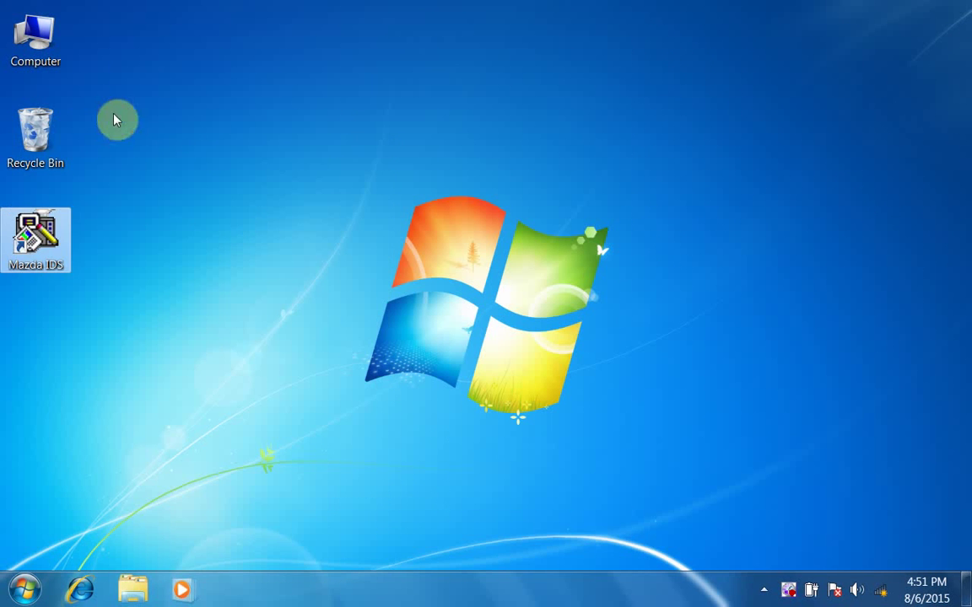
Step: Open the contents of DVD RW Drive (E:) Ford Mazda IDS from Computer
right_click(37, 34)
left_click(83, 44)
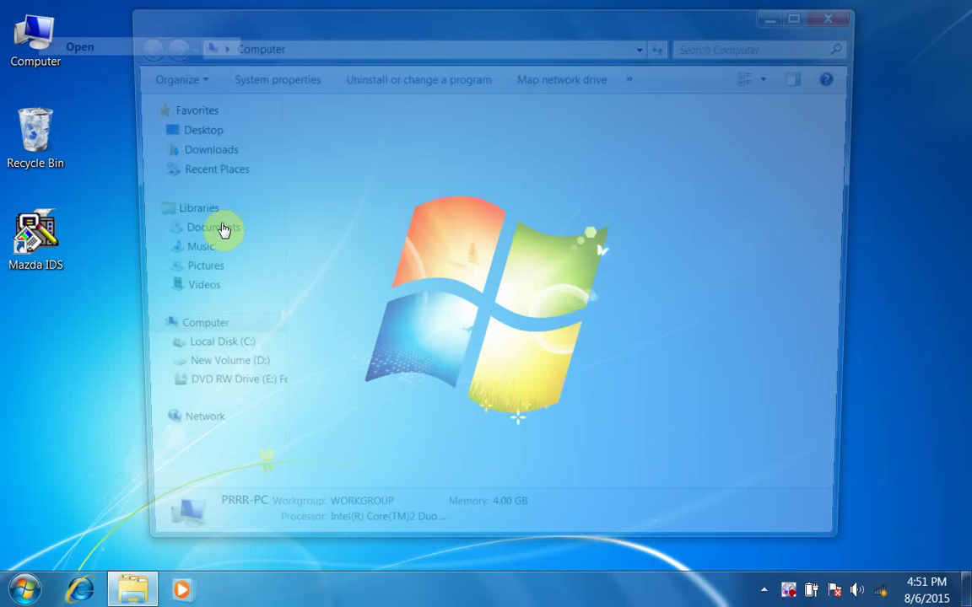
left_click(423, 233)
right_click(422, 233)
left_click(472, 243)
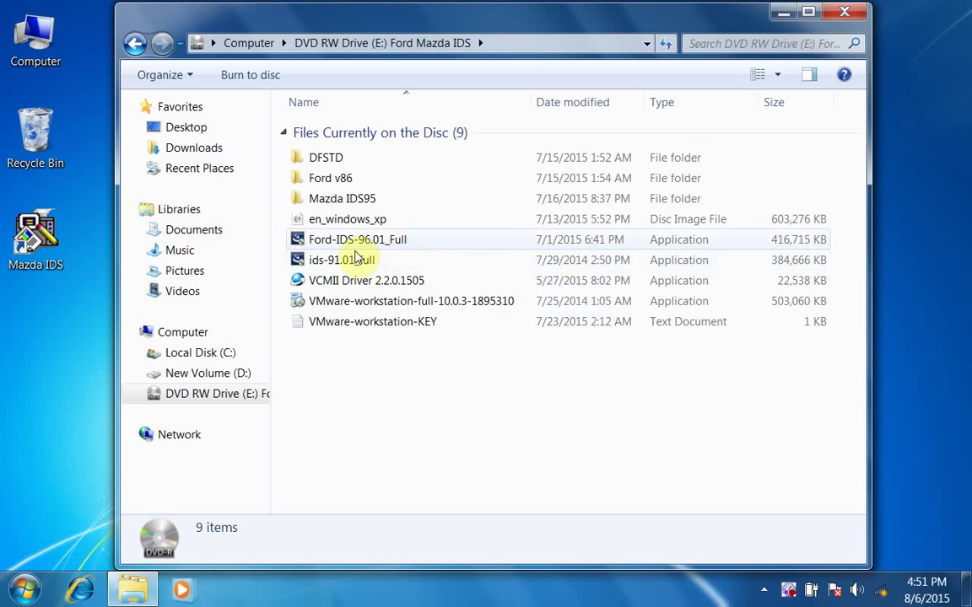
Step: Install VCMII Driver 2.2.0.1505 from the DVD with the setup wizard's default options, closing the folder window
right_click(325, 285)
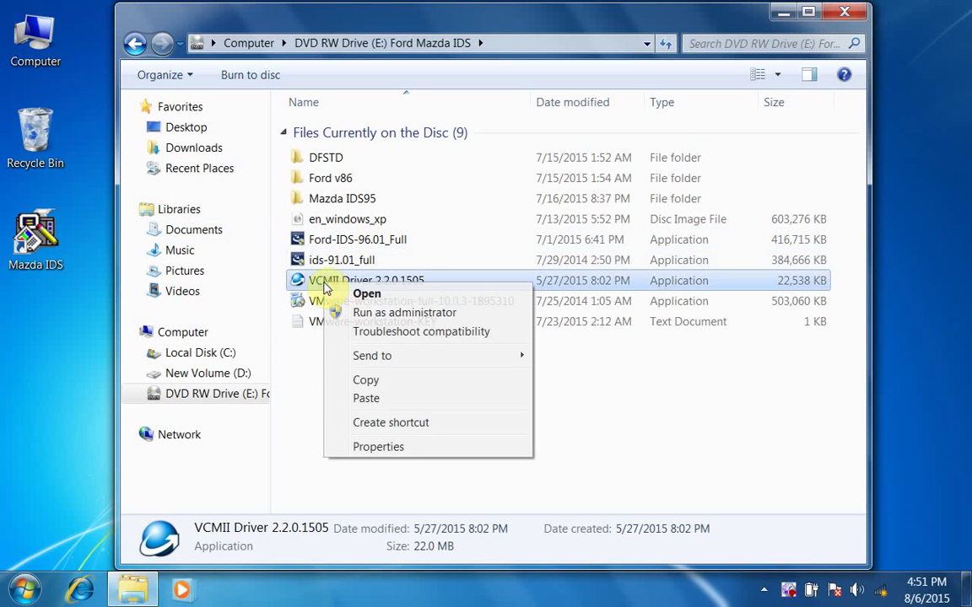
left_click(367, 294)
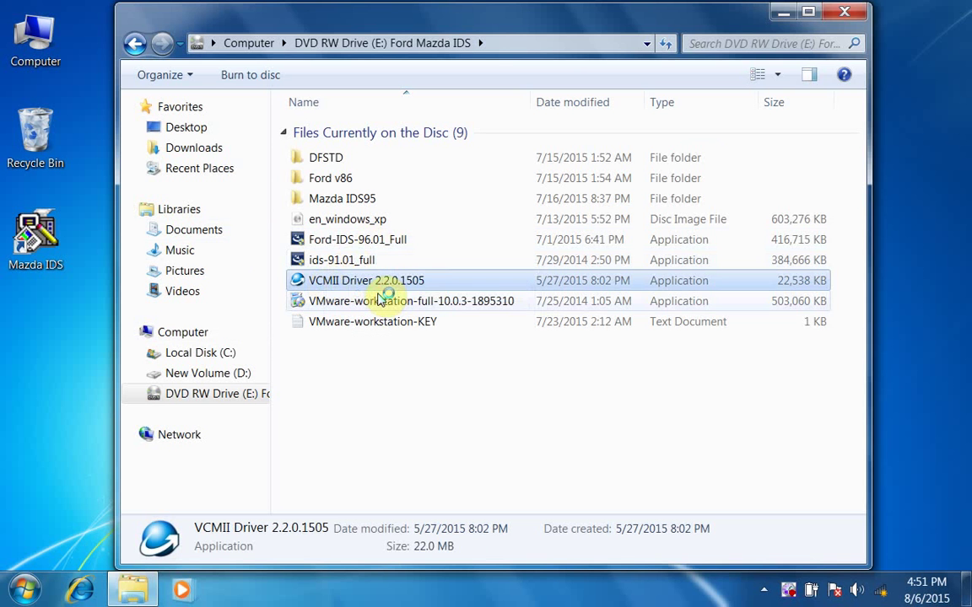
left_click(845, 12)
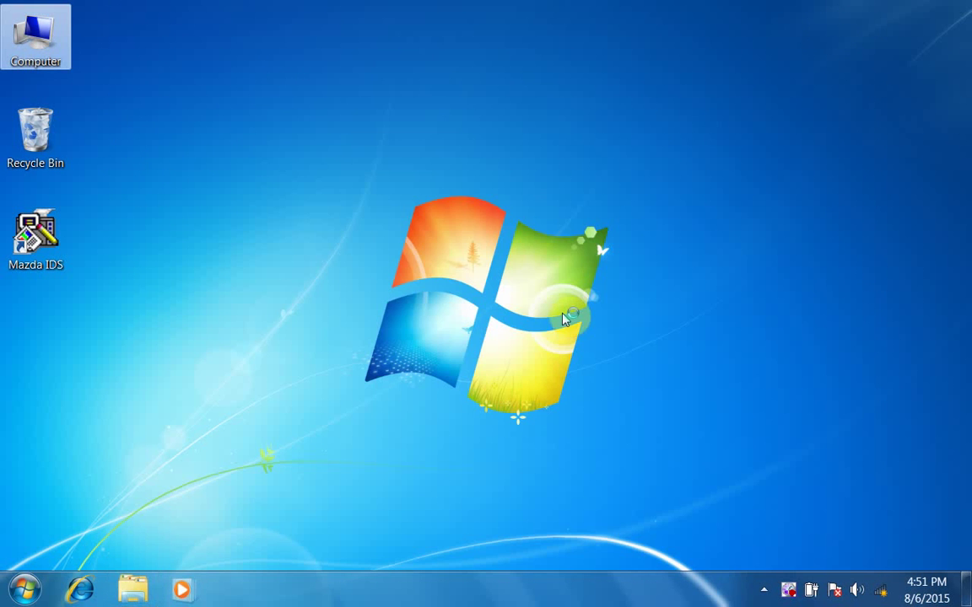
left_click(591, 449)
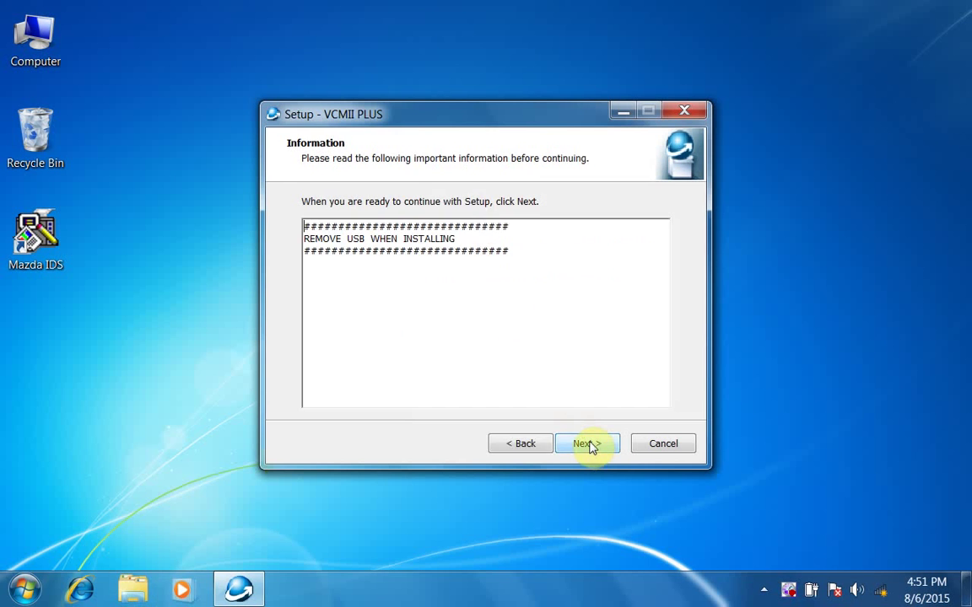
left_click(587, 444)
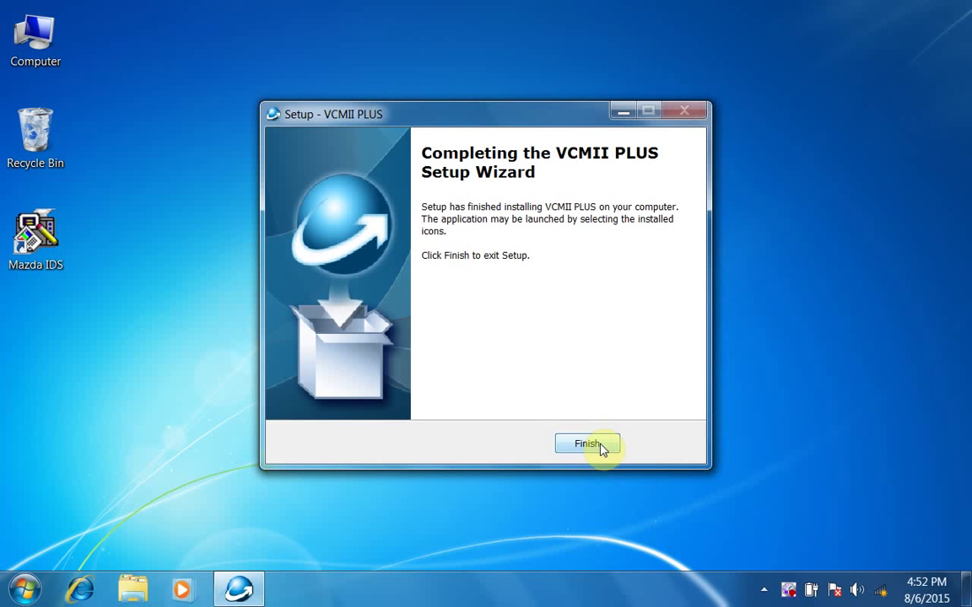
left_click(603, 449)
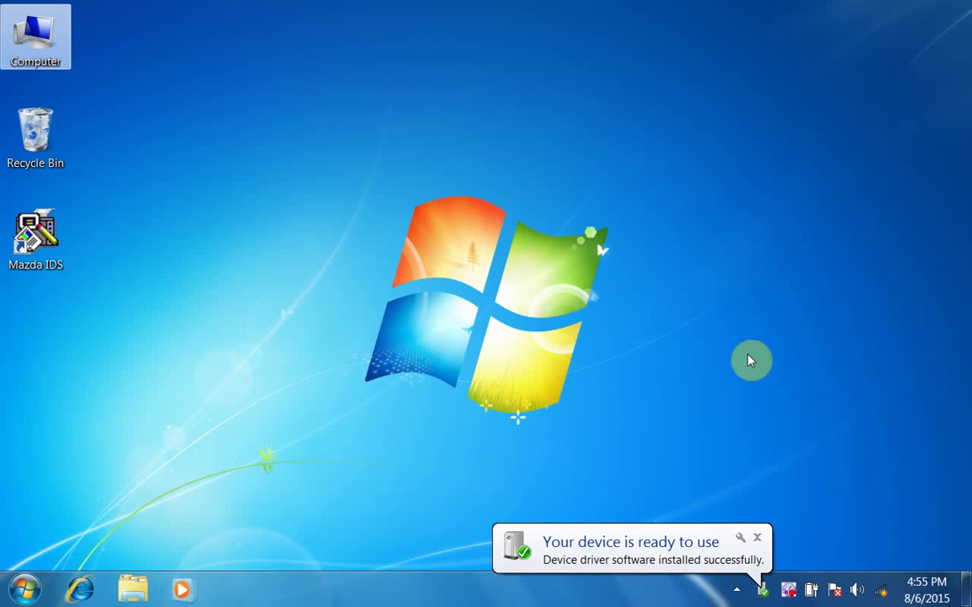
Step: Review the driver installation status, check Device Manager for the USB Serial Port and USB Serial Converter, and close Computer Management
left_click(701, 556)
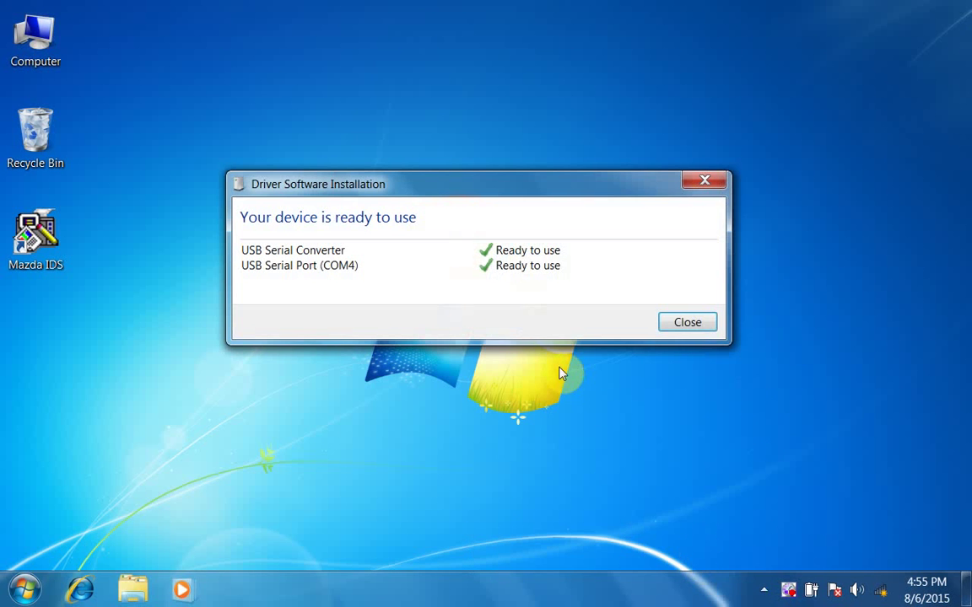
left_click(705, 324)
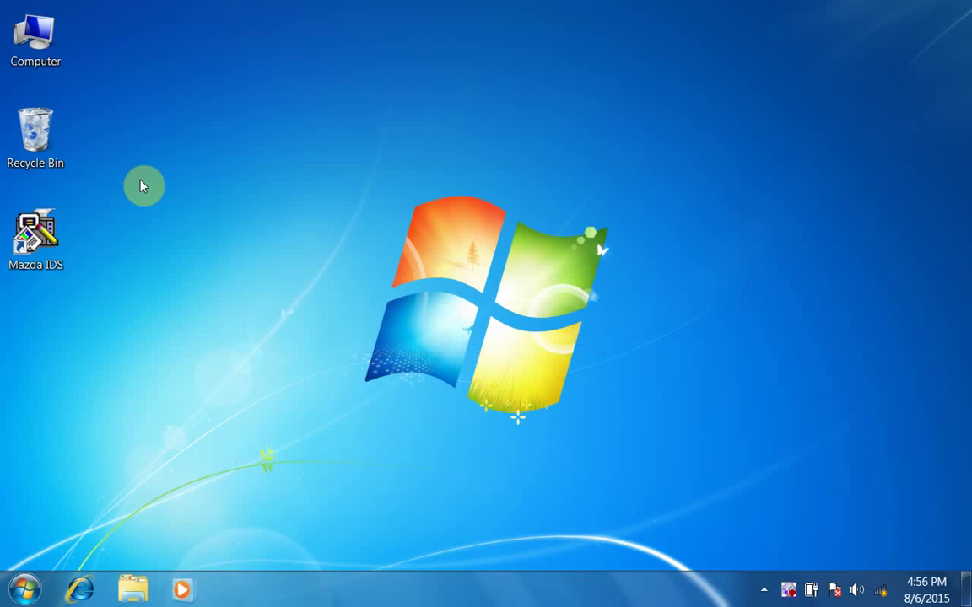
right_click(48, 56)
left_click(76, 78)
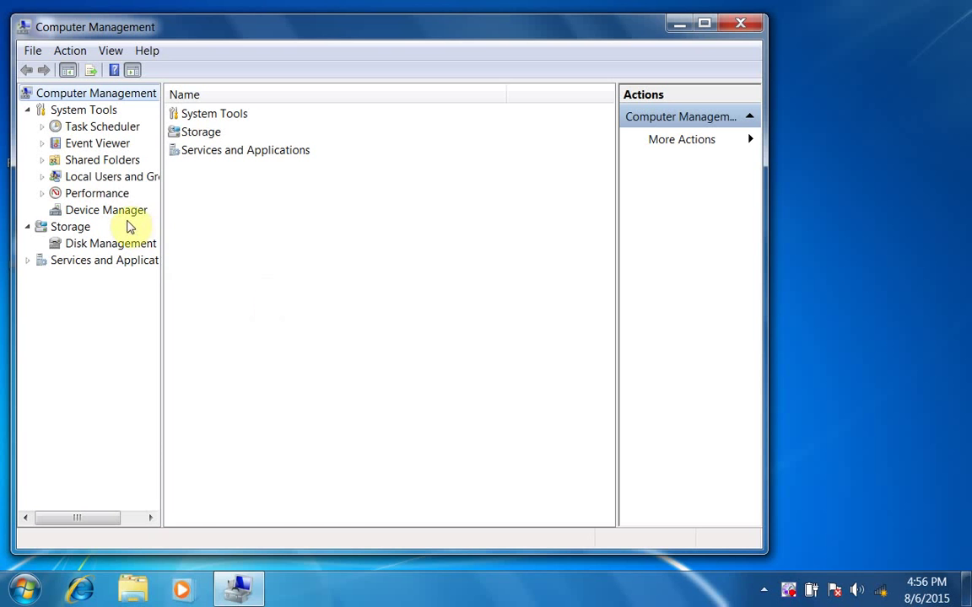
left_click(143, 212)
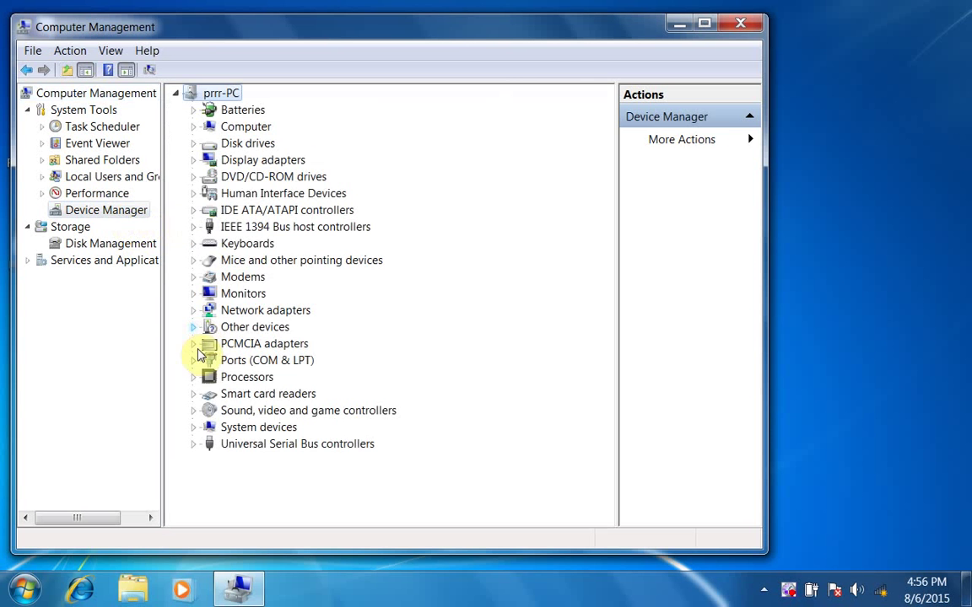
left_click(194, 360)
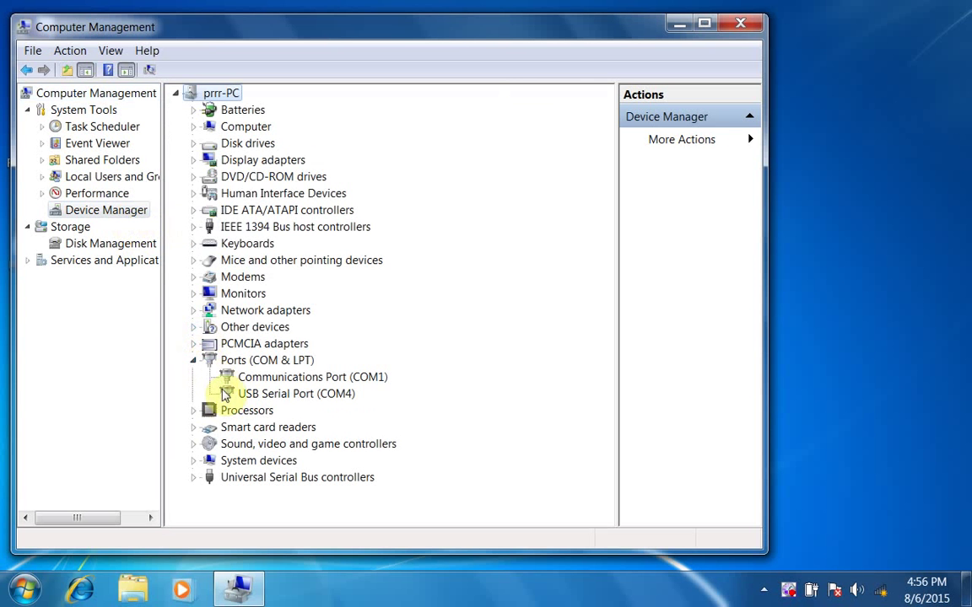
left_click(274, 394)
left_click(193, 478)
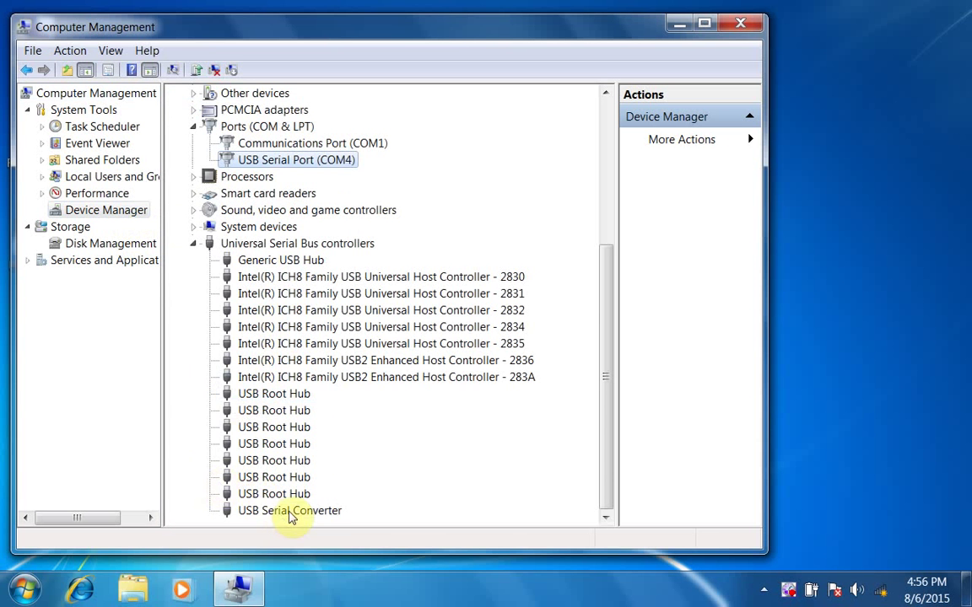
left_click(289, 511)
left_click(740, 24)
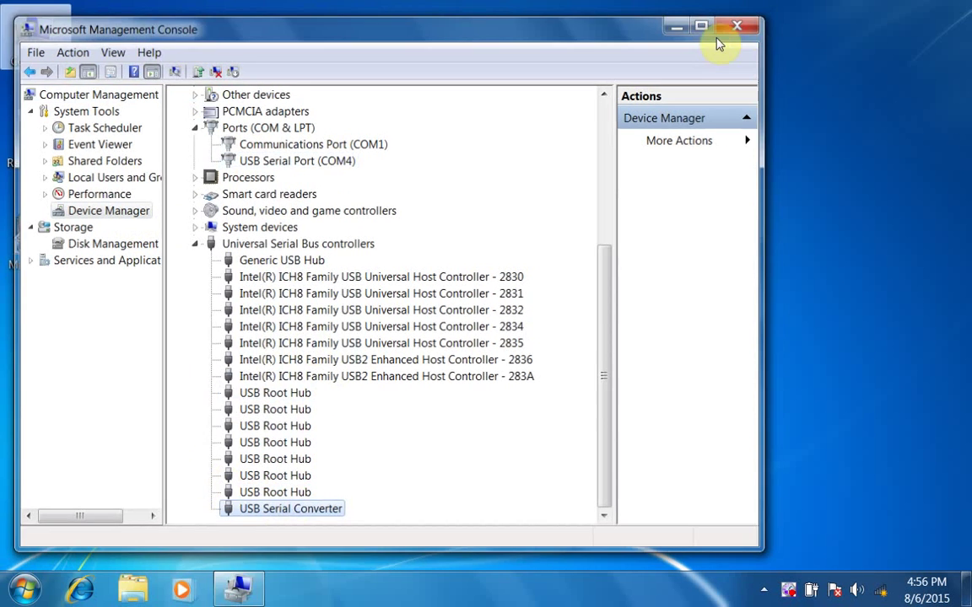
Step: Open Mazda IDS and start a new All other session, accepting the detected vehicle specification and answering No for DSC
right_click(37, 236)
left_click(82, 255)
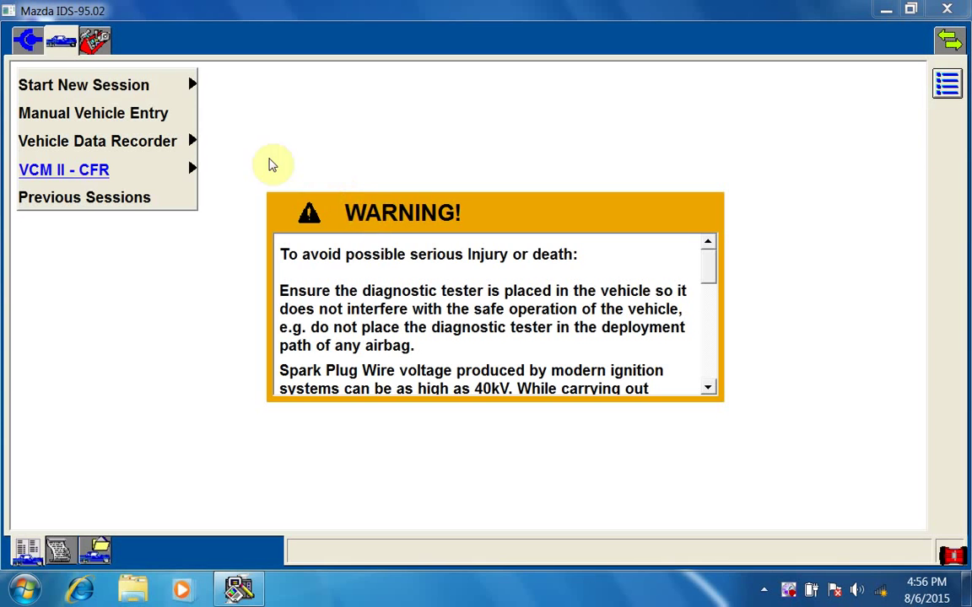
left_click(122, 86)
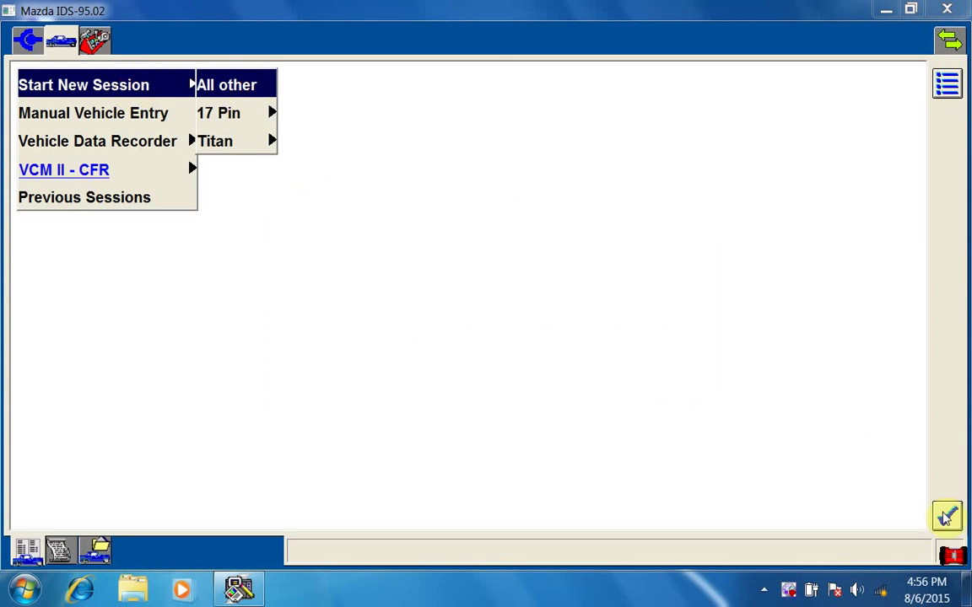
left_click(949, 520)
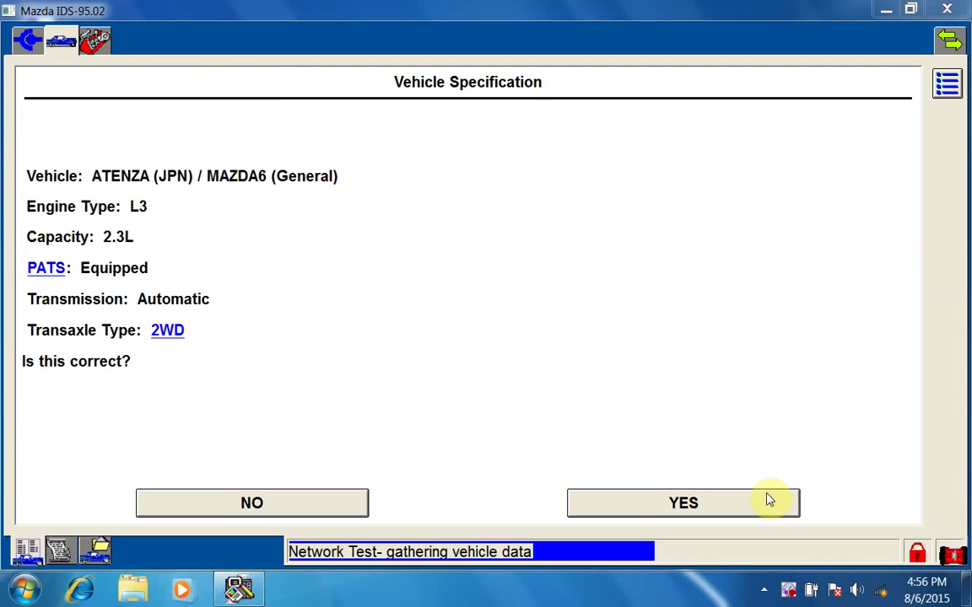
left_click(767, 499)
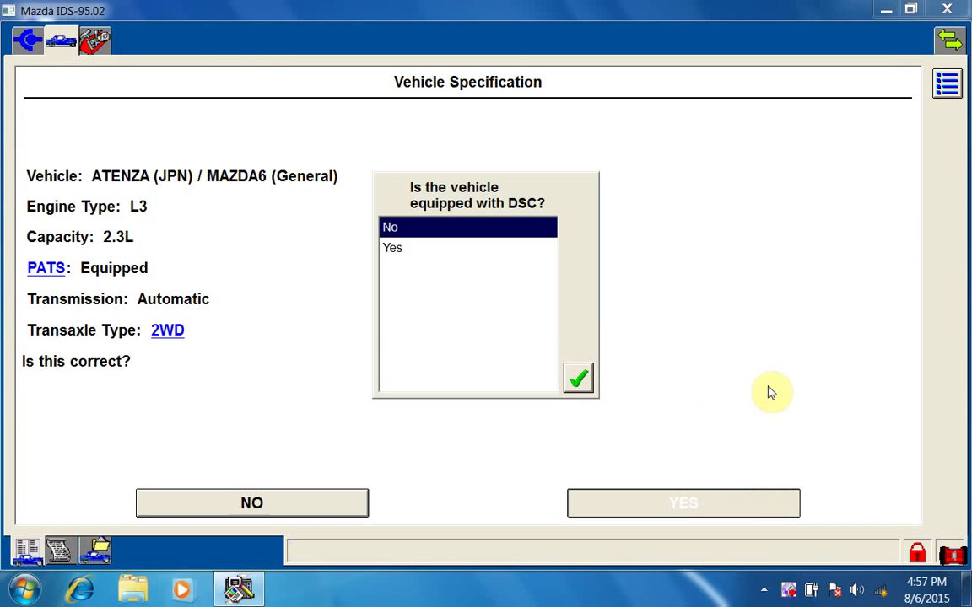
left_click(581, 380)
left_click(942, 512)
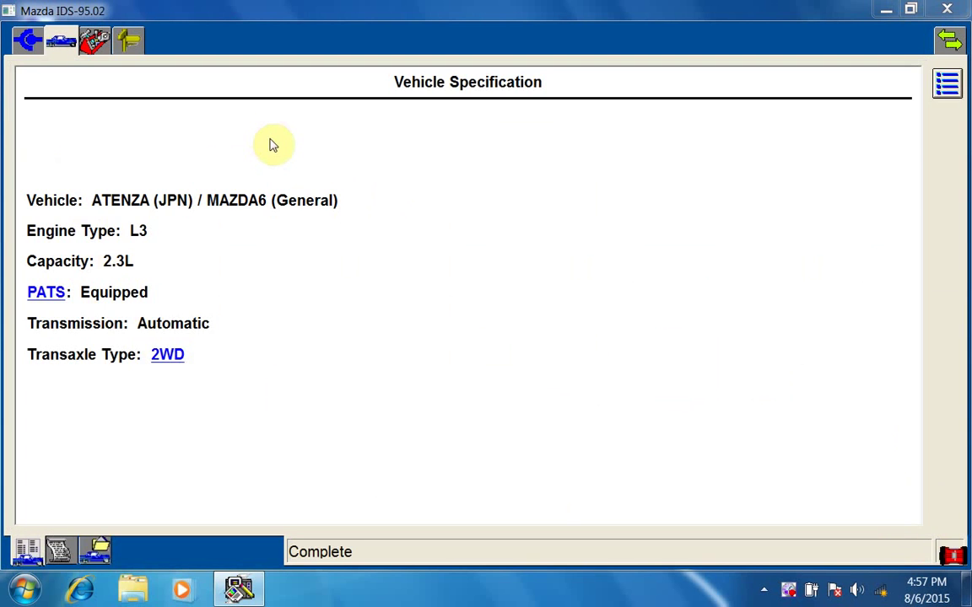
Step: Look through the Programmable Module Installation and Module Reprogramming options in Module Programming, and exit the tool
left_click(95, 40)
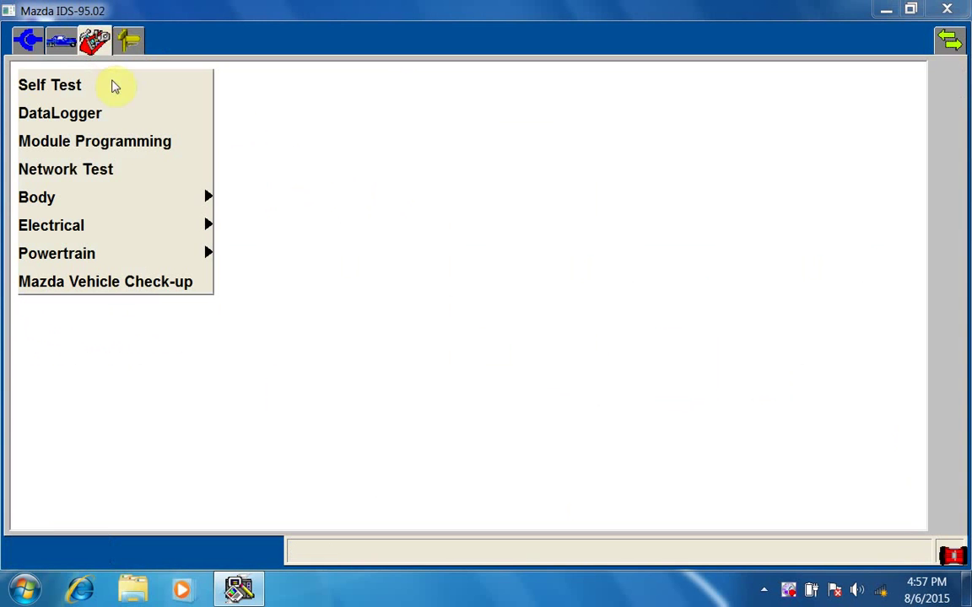
left_click(97, 143)
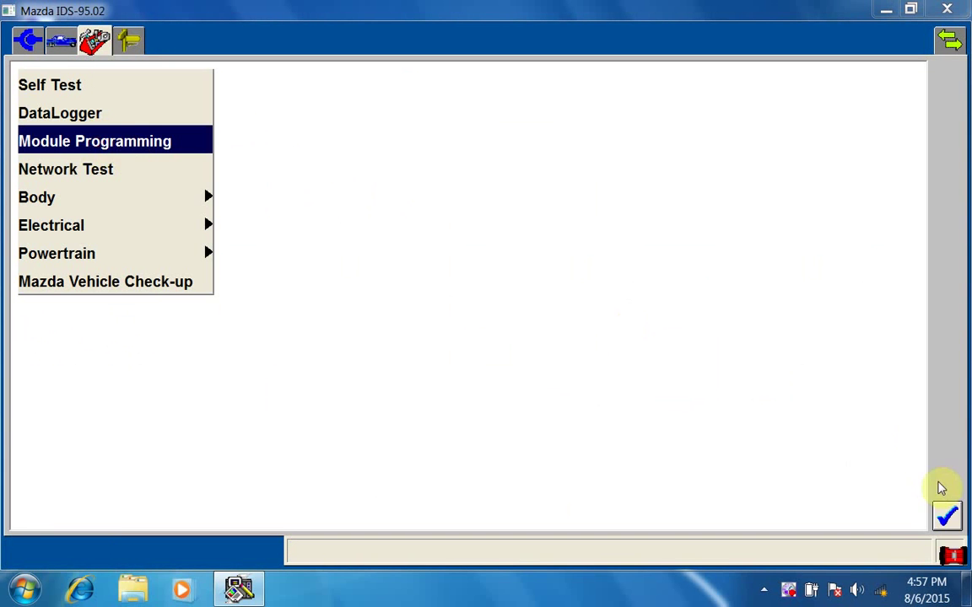
left_click(948, 515)
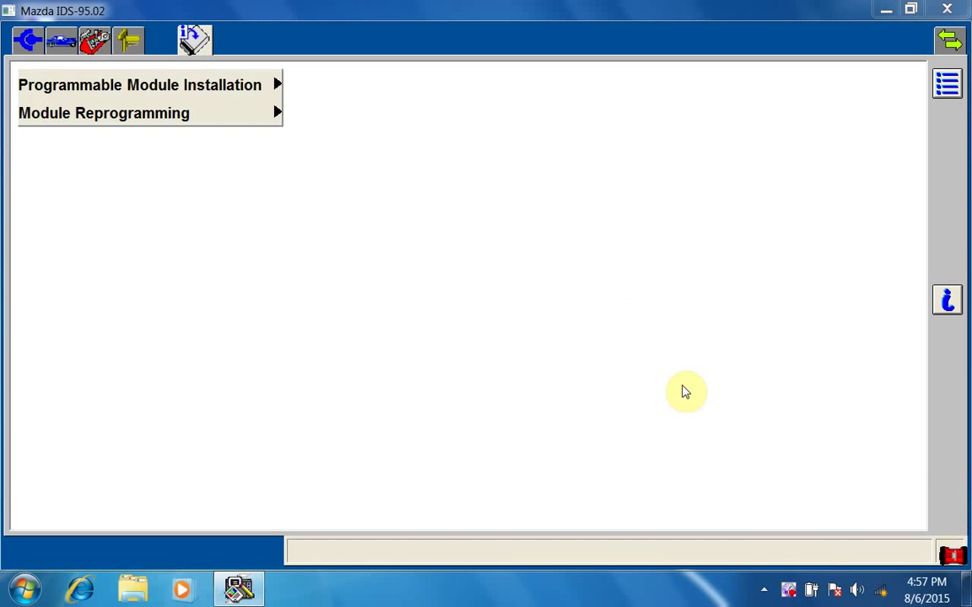
left_click(241, 84)
left_click(217, 112)
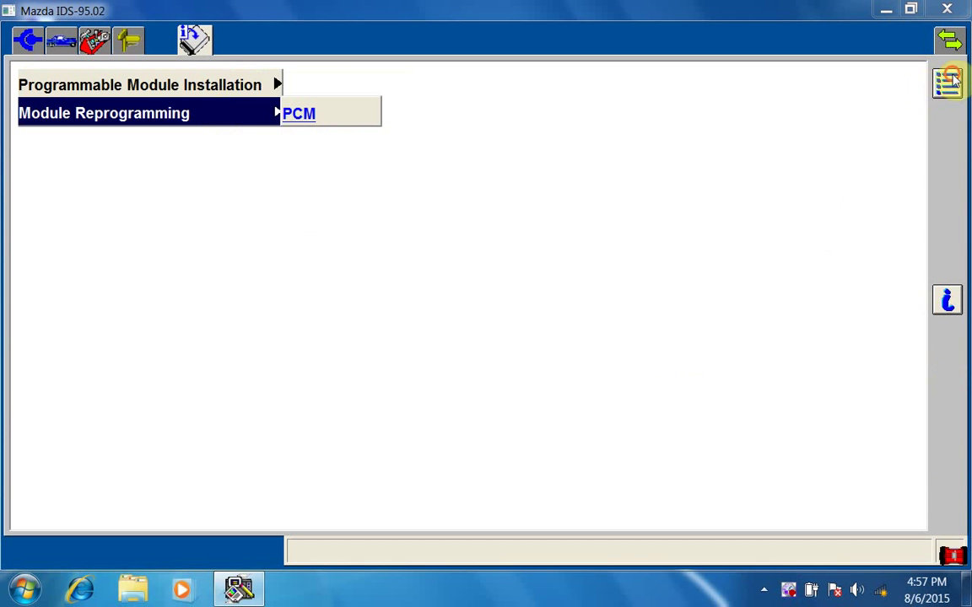
left_click(946, 82)
left_click(410, 267)
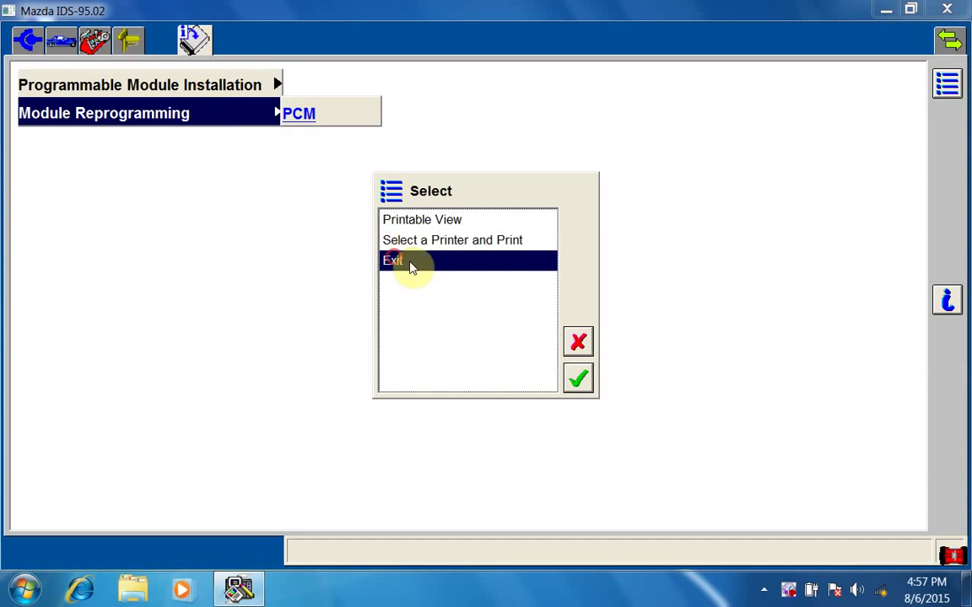
left_click(579, 380)
Step: View live graphs of a module's preselected parameters in DataLogger, and exit the tool
left_click(95, 40)
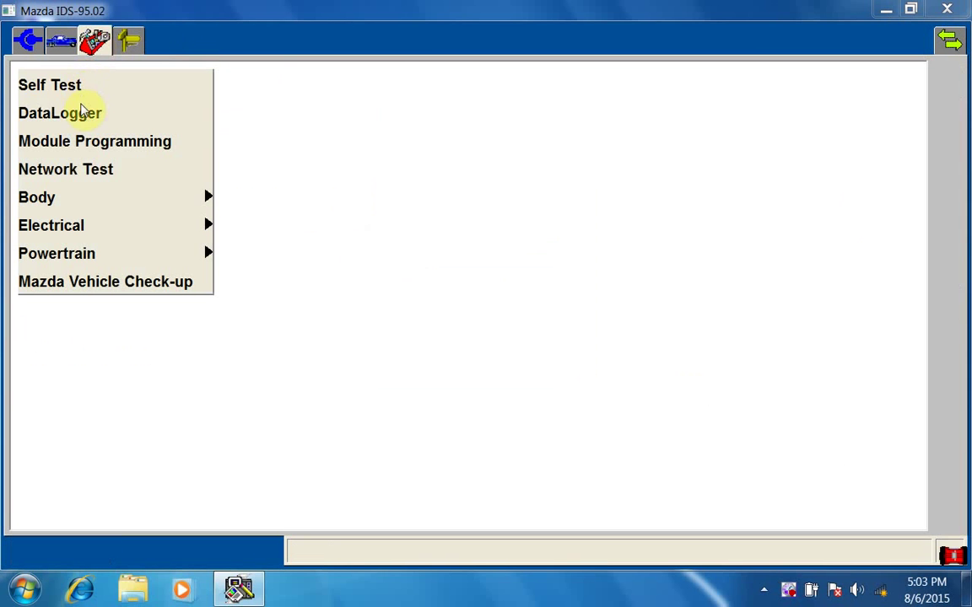
left_click(85, 114)
left_click(946, 516)
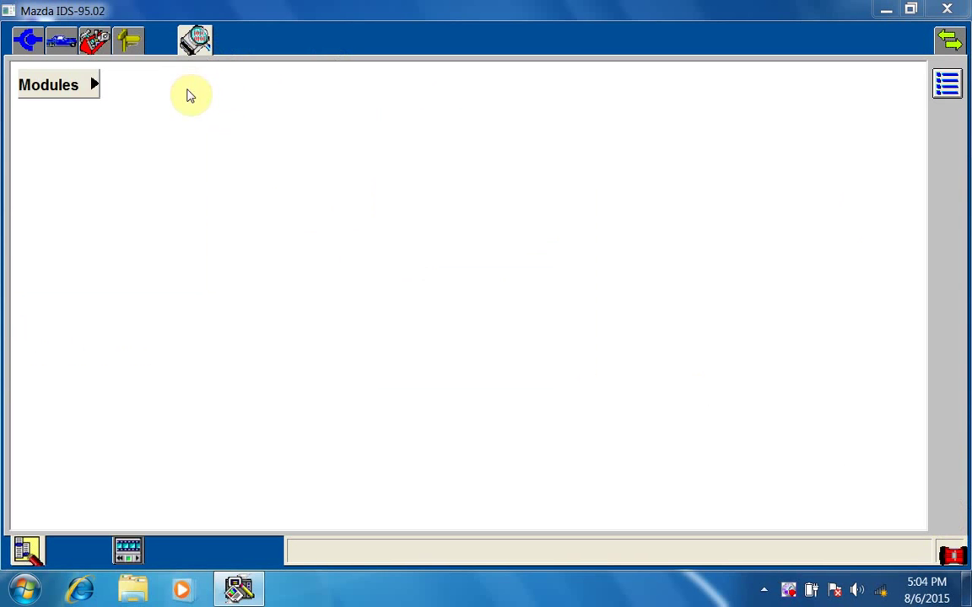
left_click(94, 85)
left_click(115, 168)
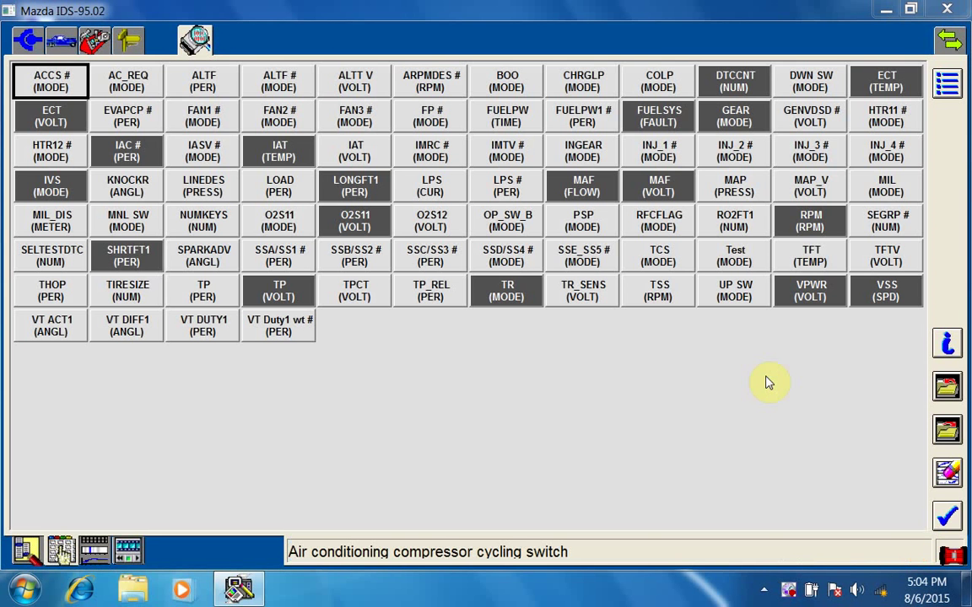
left_click(948, 517)
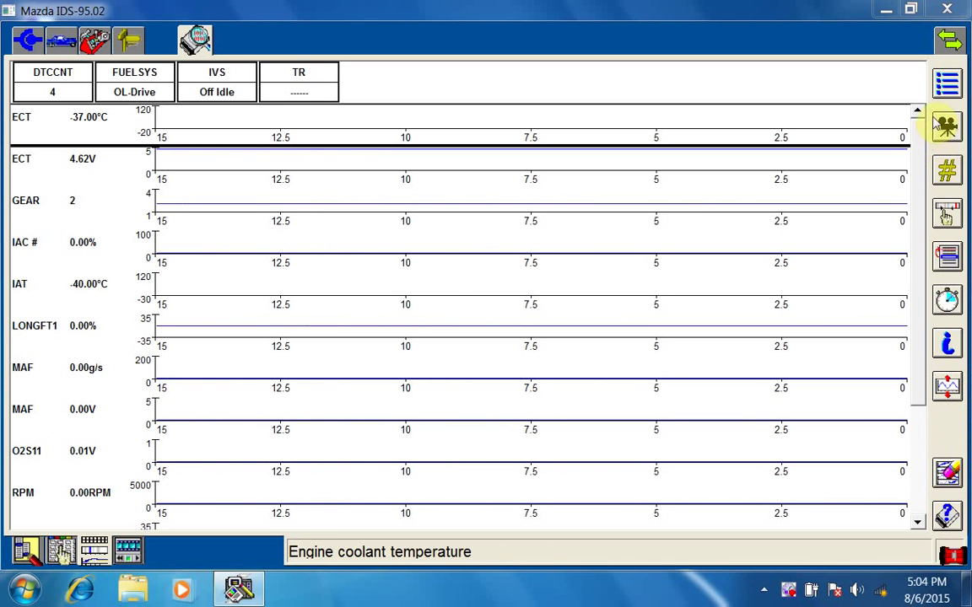
left_click(944, 89)
left_click(390, 302)
left_click(578, 378)
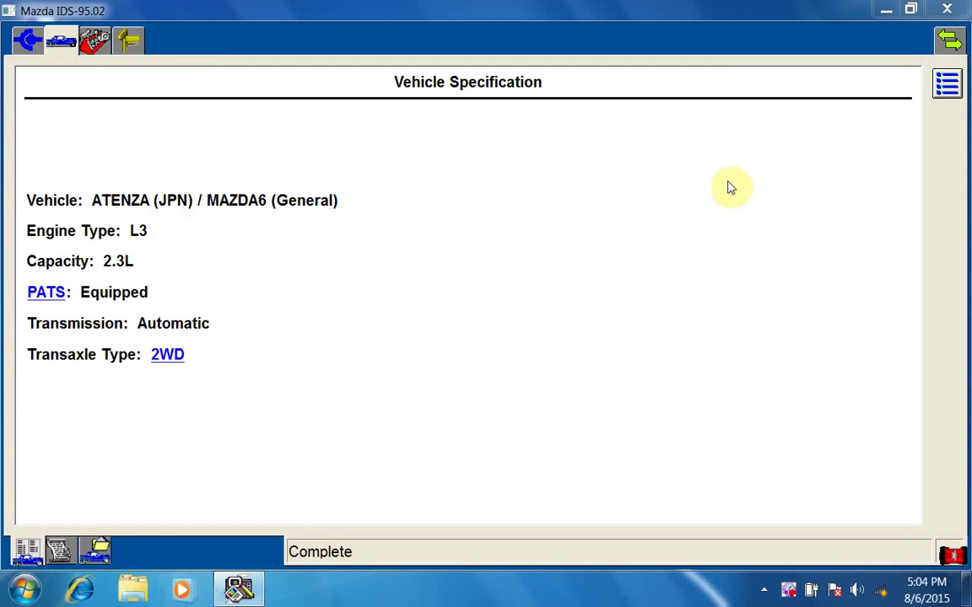
Step: Delete the current vehicle session and exit Mazda IDS
left_click(98, 547)
left_click(174, 292)
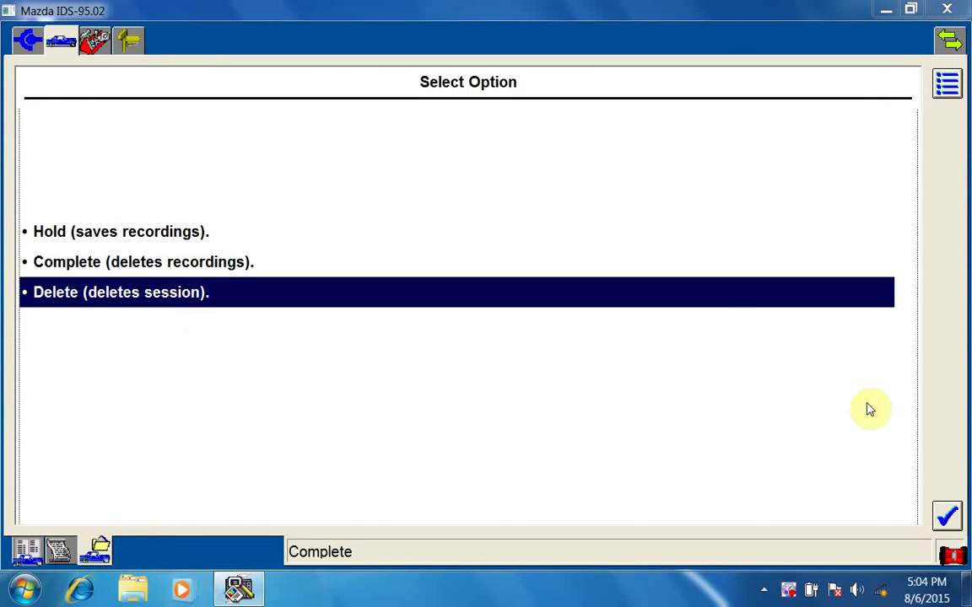
left_click(947, 515)
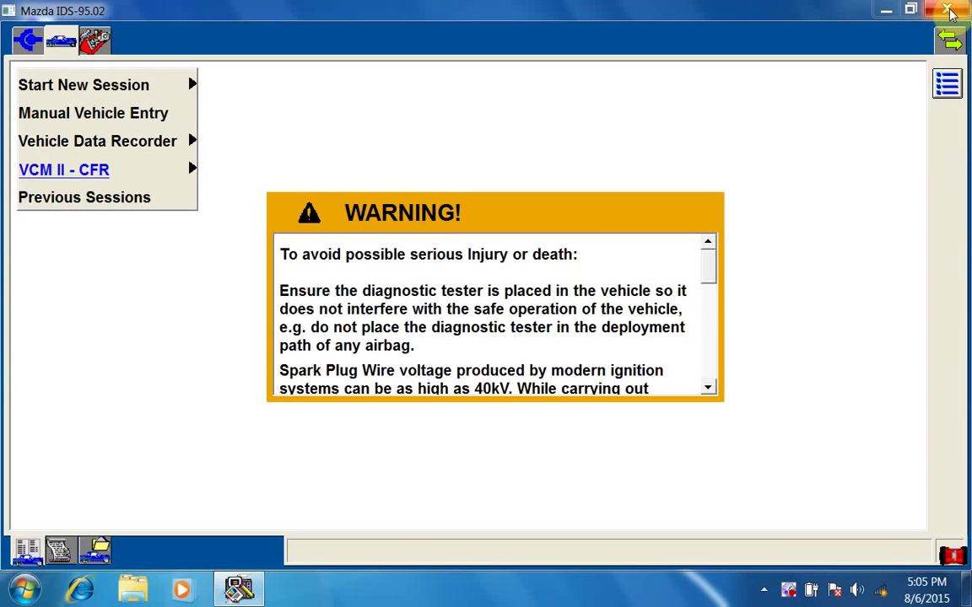
left_click(947, 10)
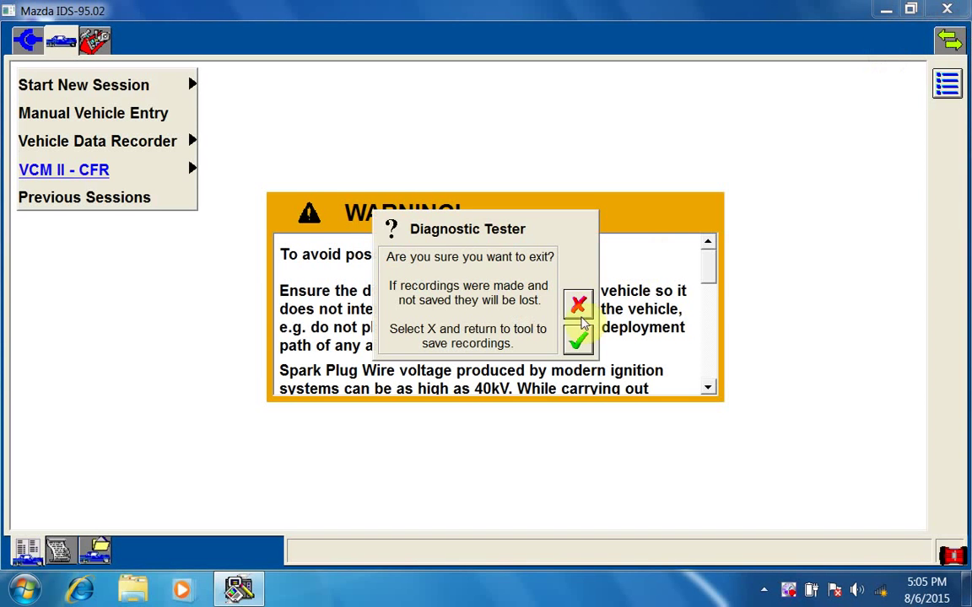
left_click(567, 336)
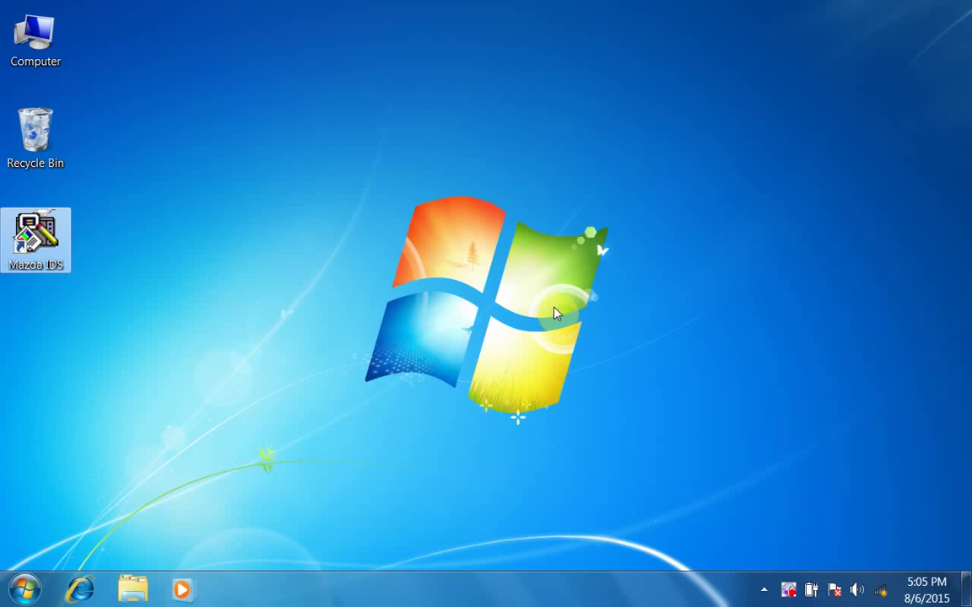